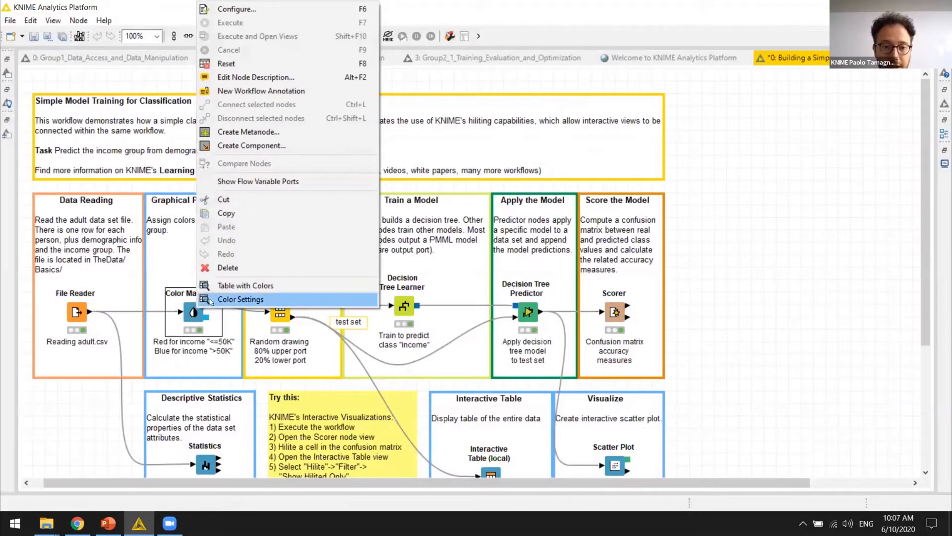
# View the Color Manager node's output table with colors, and close it.
pyautogui.click(243, 286)
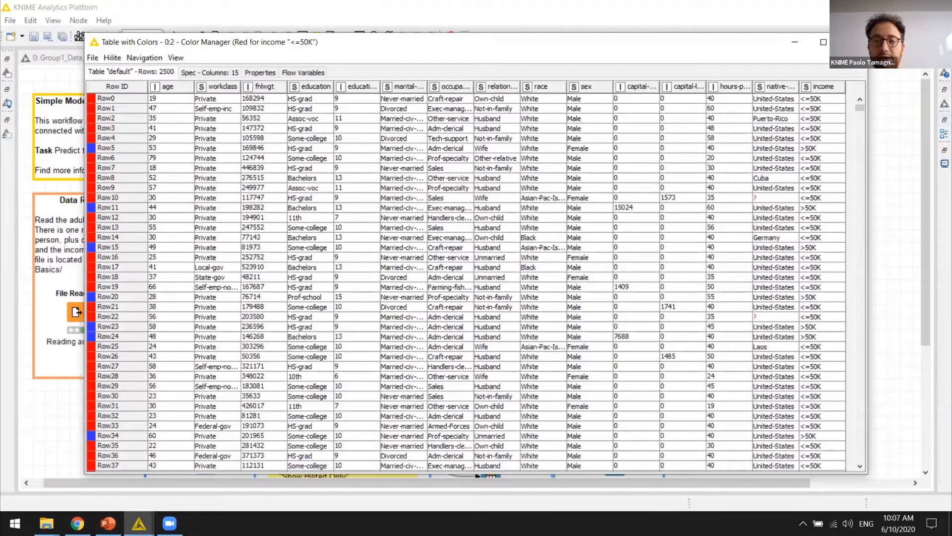
pyautogui.click(855, 42)
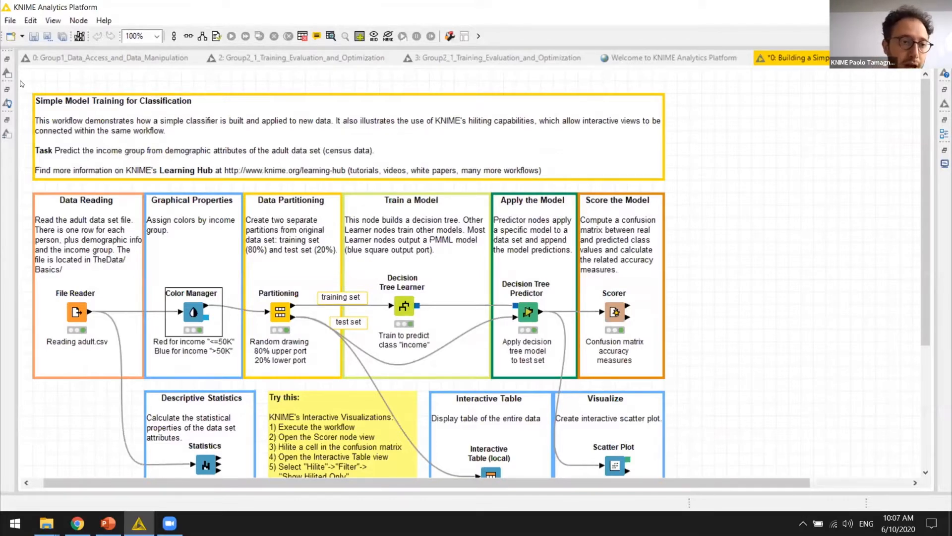
# Restore the maximized workflow editor to the full layout and create a workflow named virtual-learnathon in the LOCAL workspace.
pyautogui.doubleClick(807, 59)
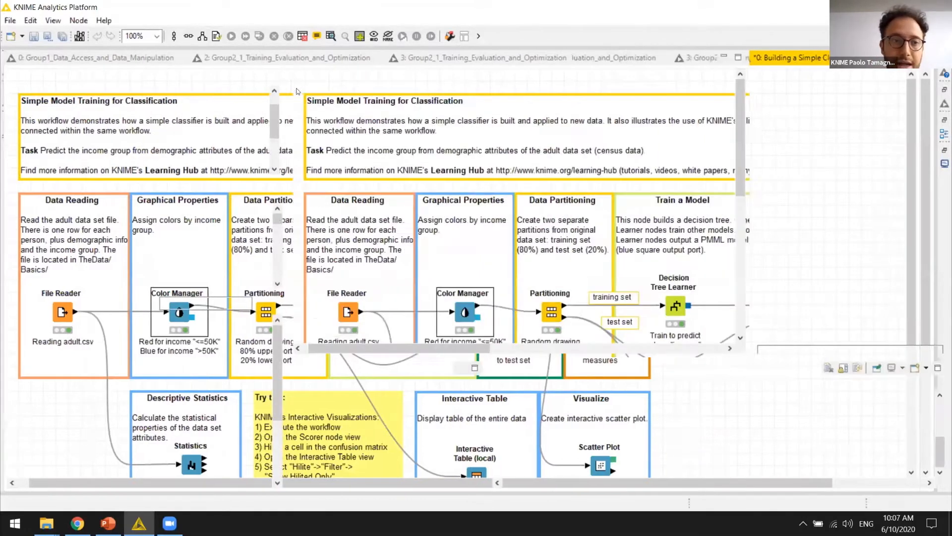
pyautogui.moveTo(276, 182); pyautogui.dragTo(275, 259)
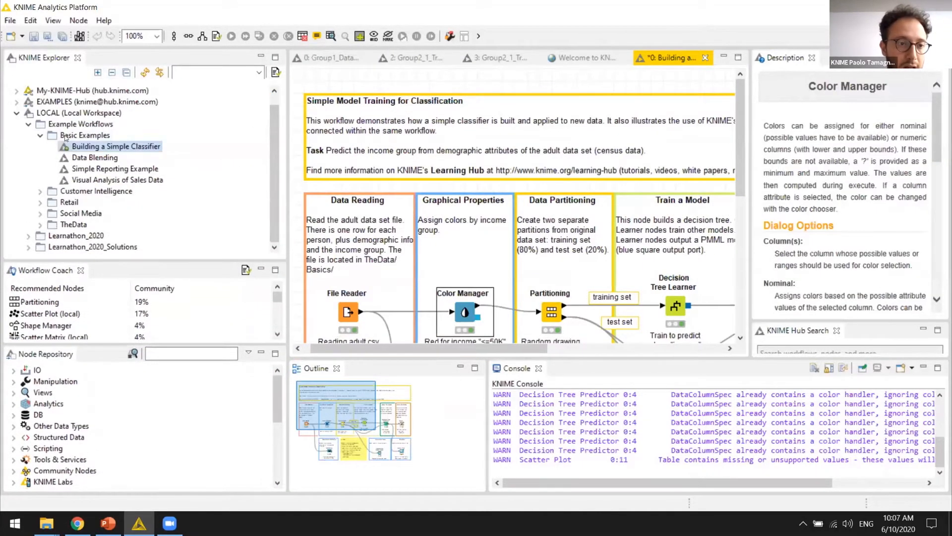
pyautogui.click(28, 124)
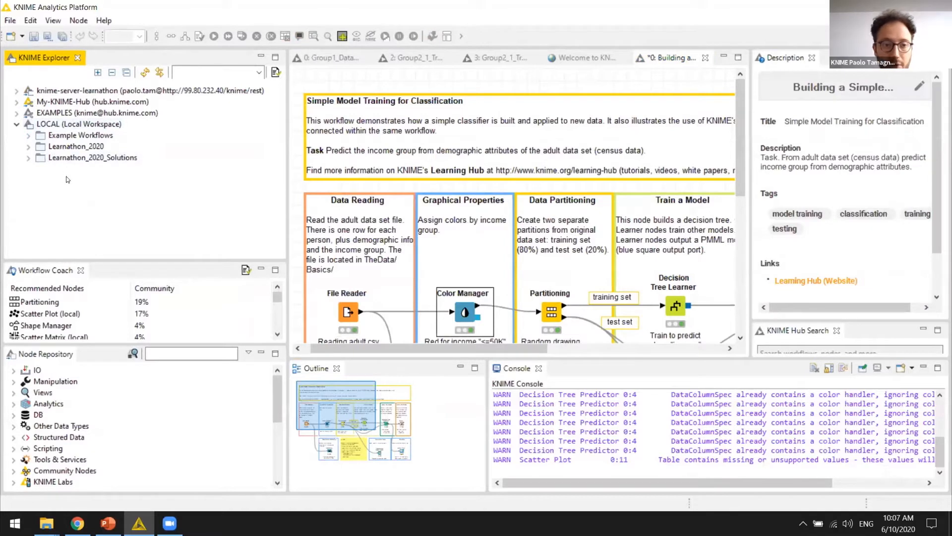
pyautogui.rightClick(77, 125)
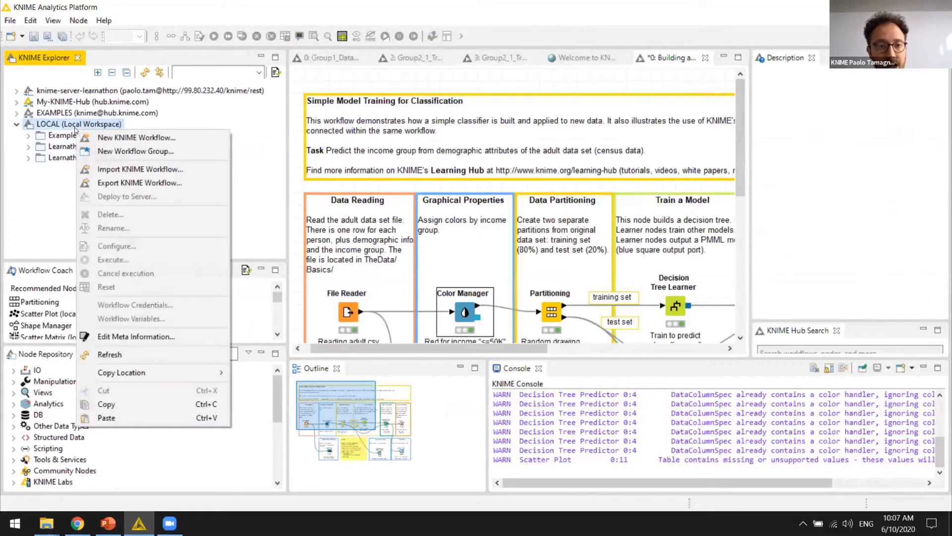
pyautogui.click(99, 139)
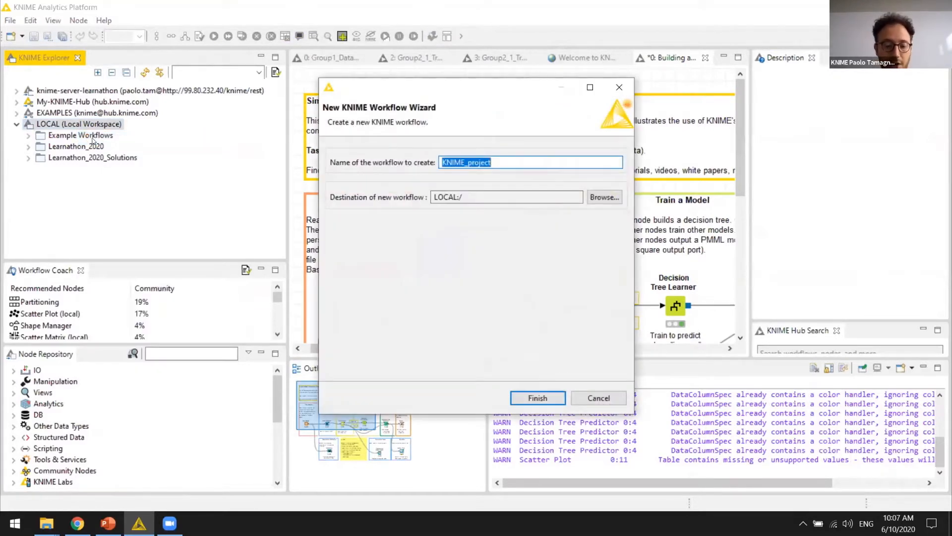
pyautogui.write('virtual-learnathon')
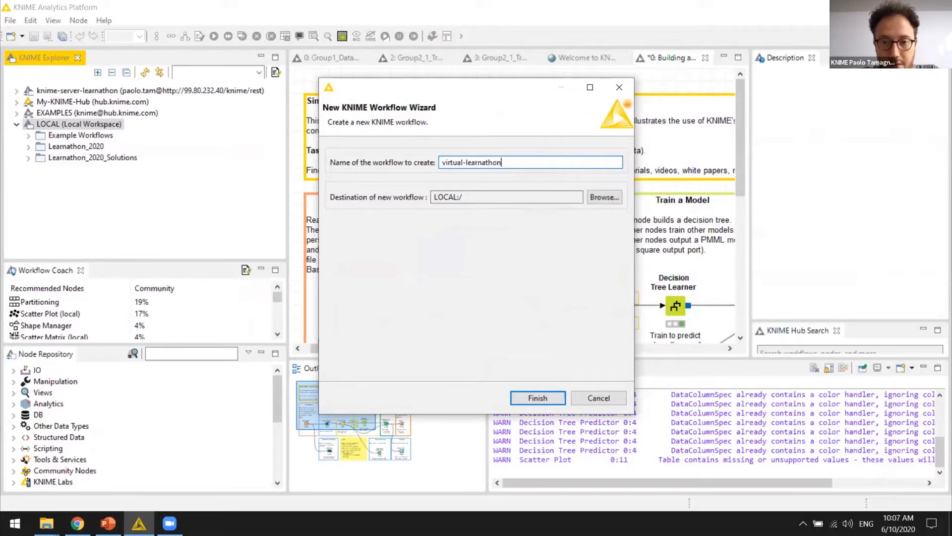
pyautogui.press('Return')
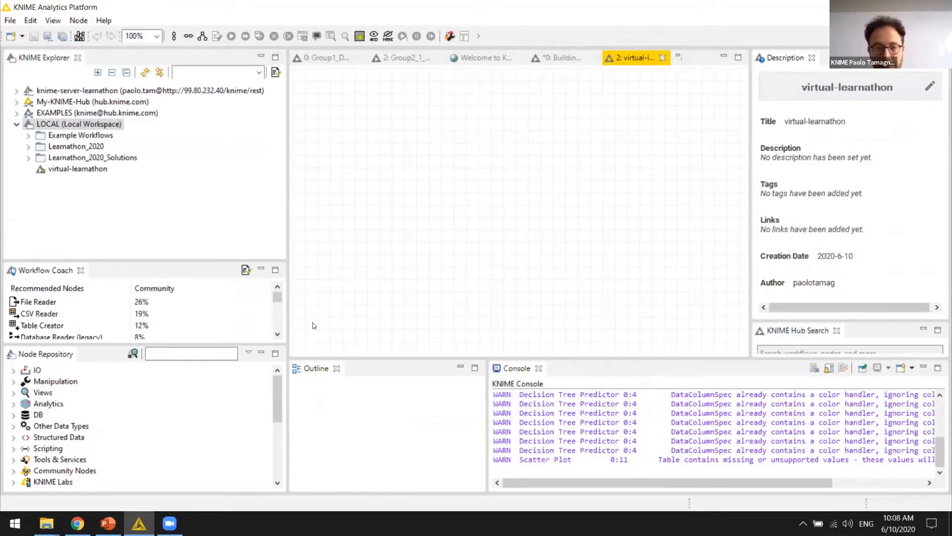
# Add adult.csv from Example Workflows/TheData/Basics to the empty workflow as a File Reader node, accepting its default settings.
pyautogui.click(28, 135)
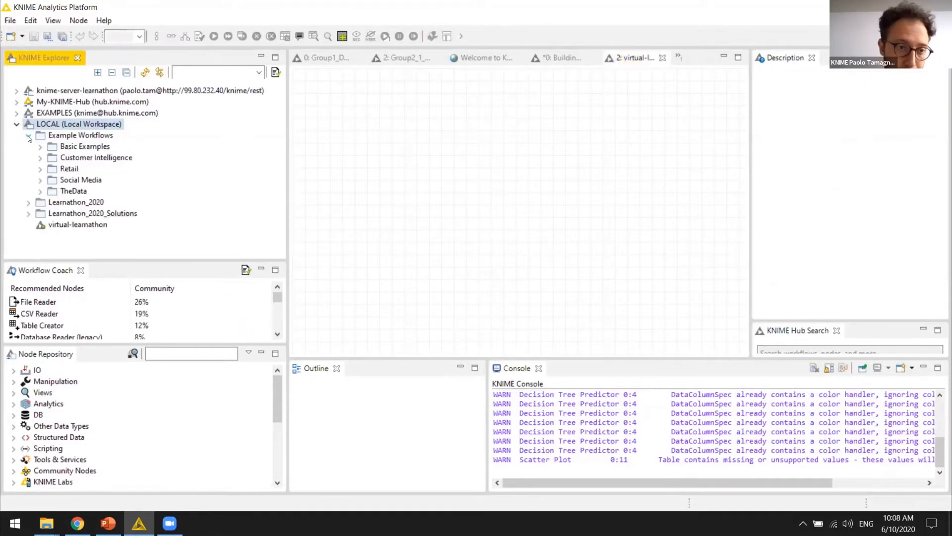
pyautogui.click(42, 195)
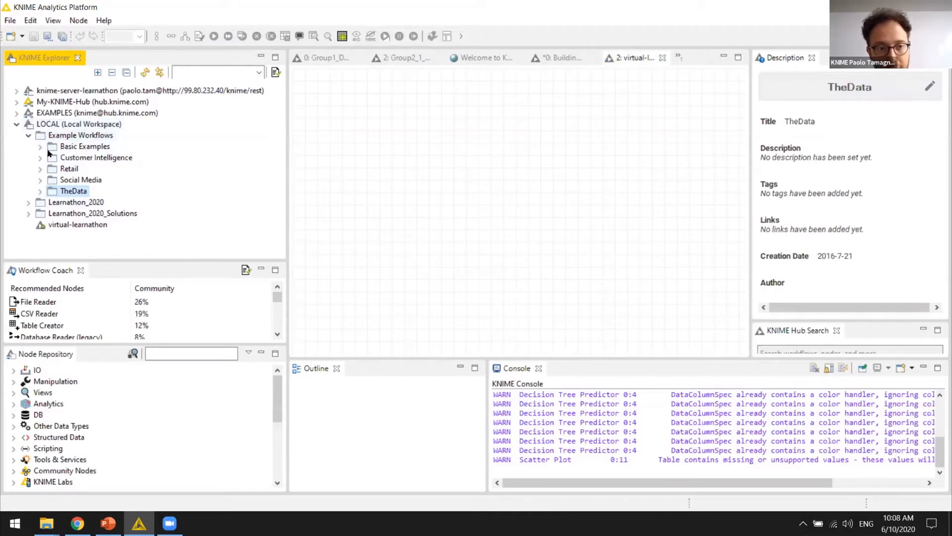
pyautogui.click(40, 192)
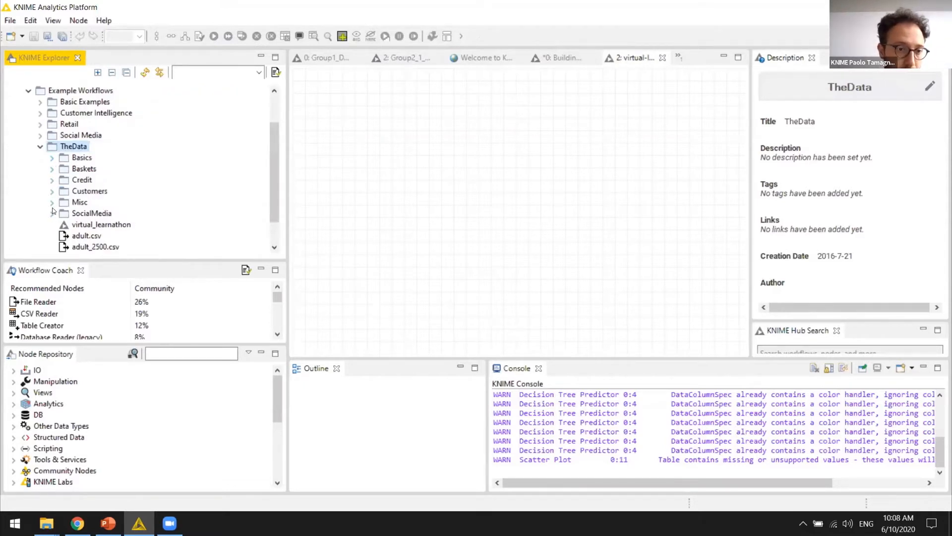
pyautogui.click(52, 158)
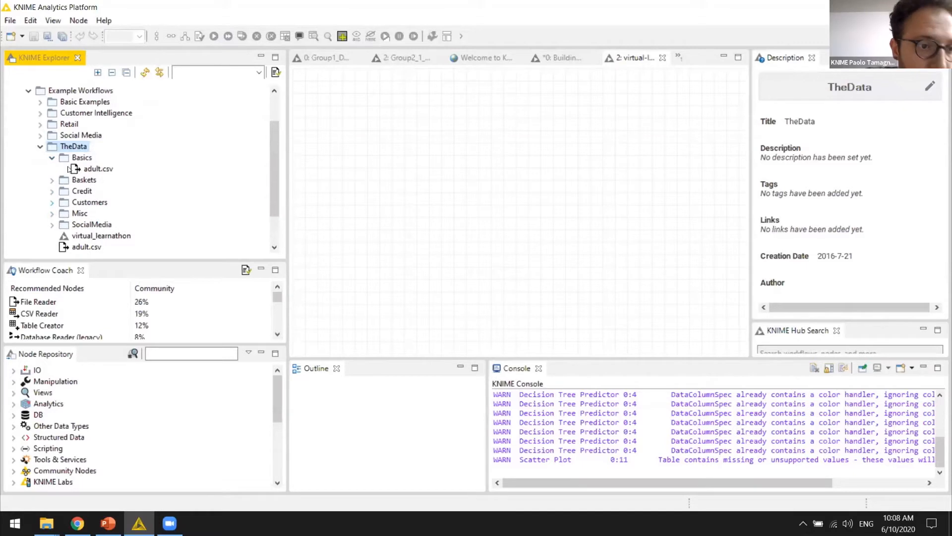
pyautogui.click(75, 169)
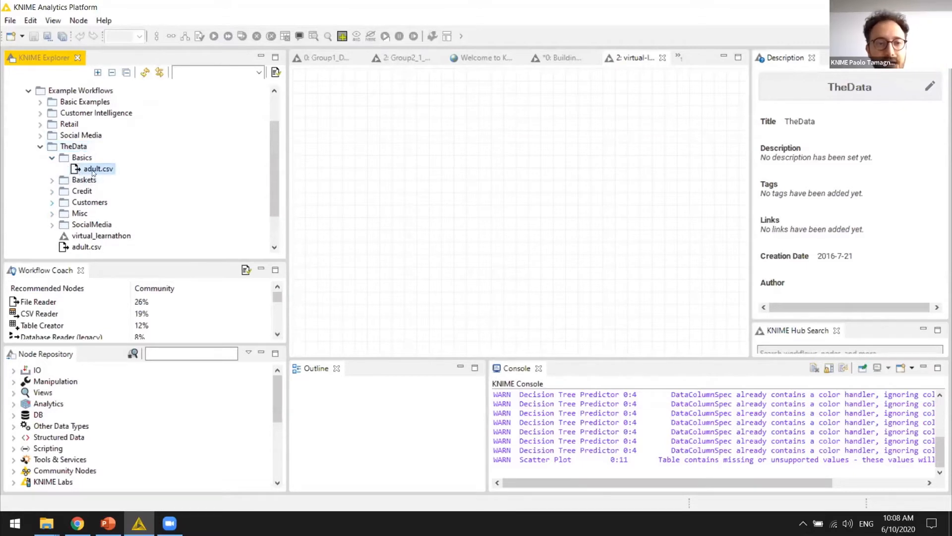
pyautogui.moveTo(90, 172); pyautogui.dragTo(353, 171)
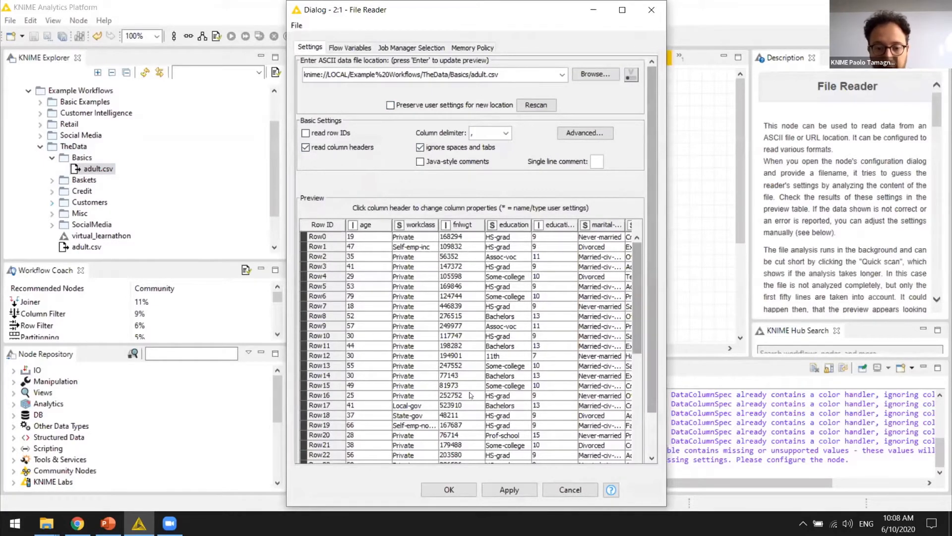
pyautogui.click(451, 489)
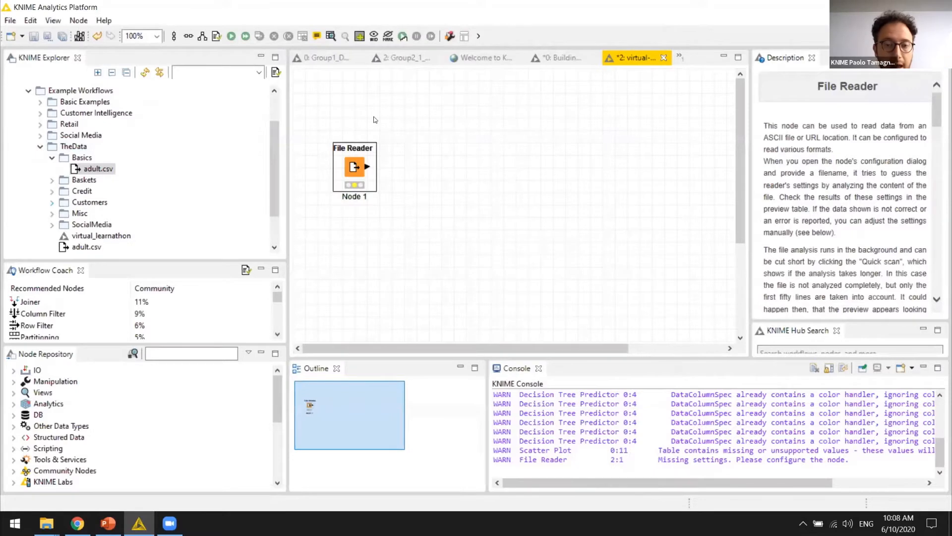
pyautogui.click(378, 210)
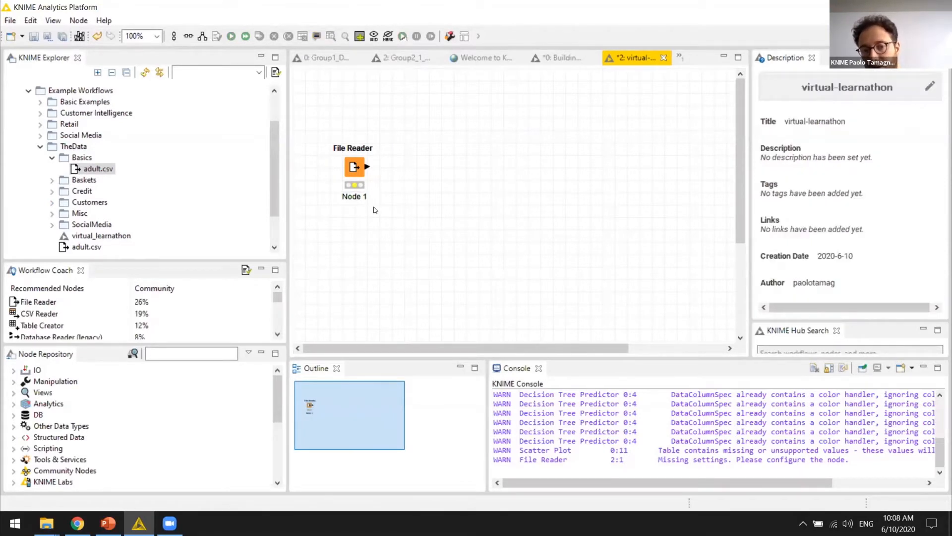
# Execute the File Reader node in the virtual-learnathon workflow.
pyautogui.rightClick(353, 167)
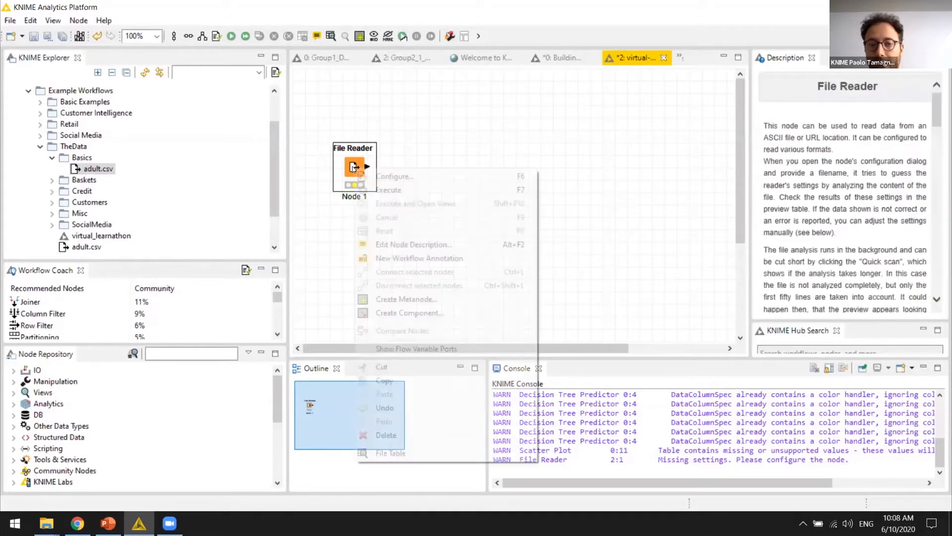
pyautogui.click(385, 190)
pyautogui.click(377, 227)
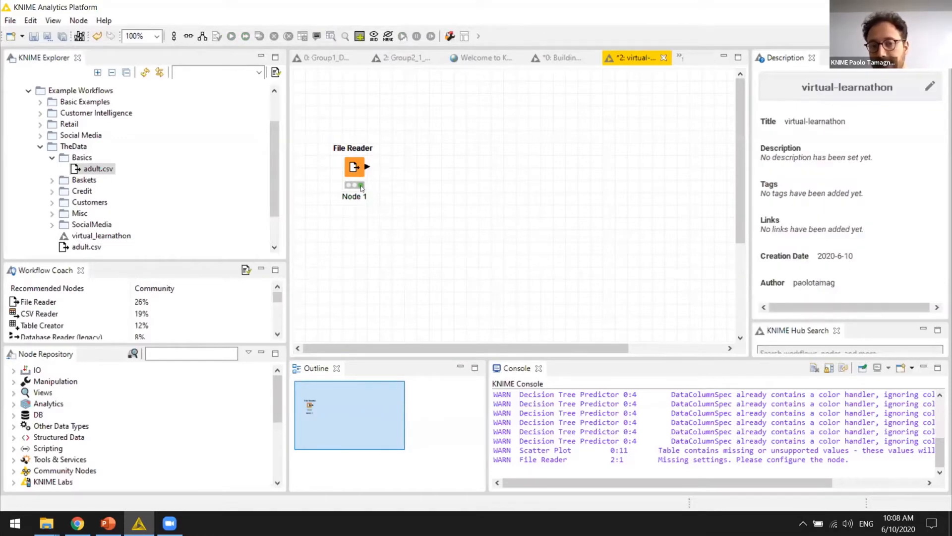
# View the File Reader node's output file table, and close it.
pyautogui.click(352, 166)
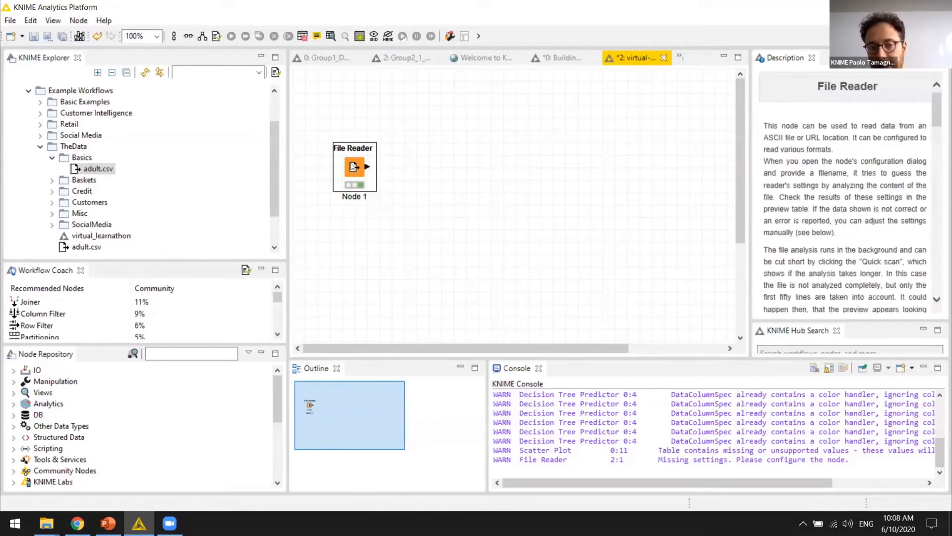
pyautogui.rightClick(352, 166)
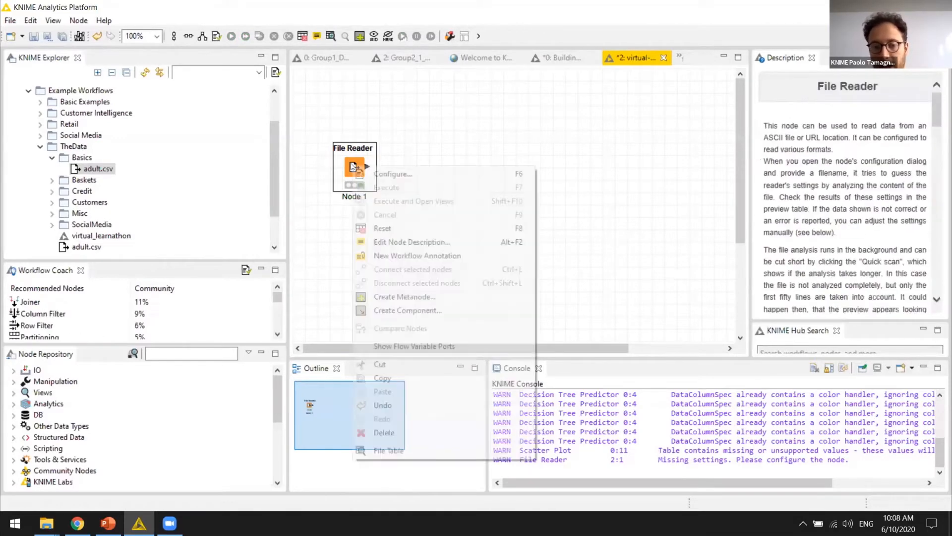
pyautogui.click(395, 450)
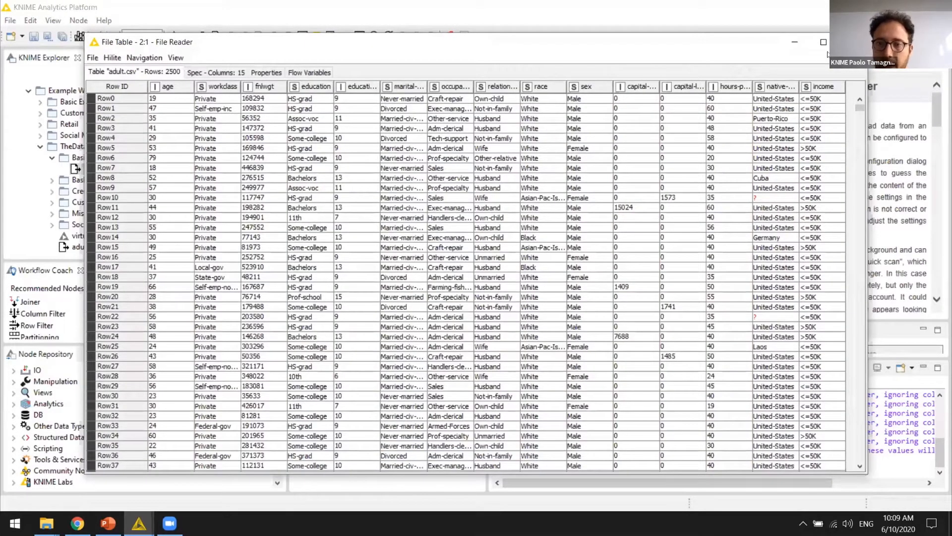
pyautogui.click(851, 41)
# Enlarge the node repository, search it for groupby, and place a GroupBy node beside the File Reader.
pyautogui.moveTo(367, 166); pyautogui.dragTo(444, 201)
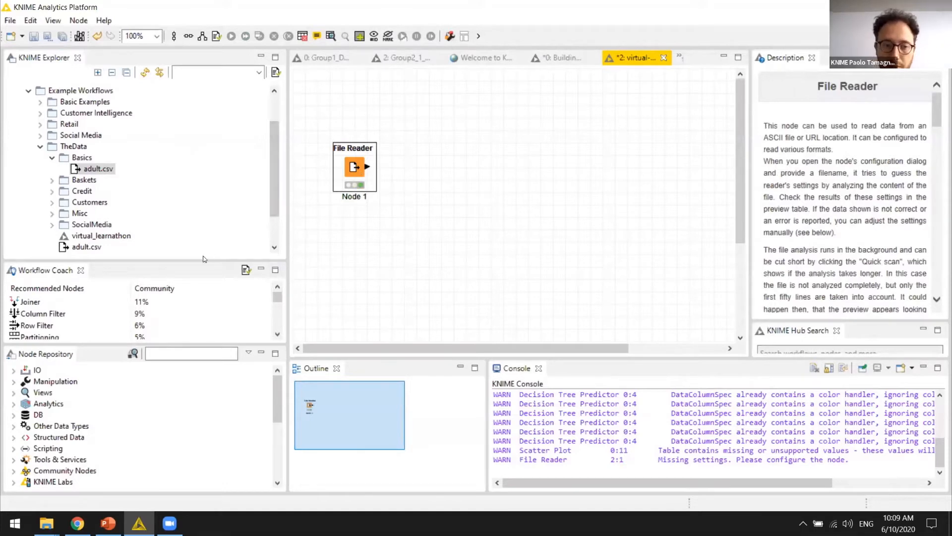
pyautogui.moveTo(201, 260); pyautogui.dragTo(202, 168)
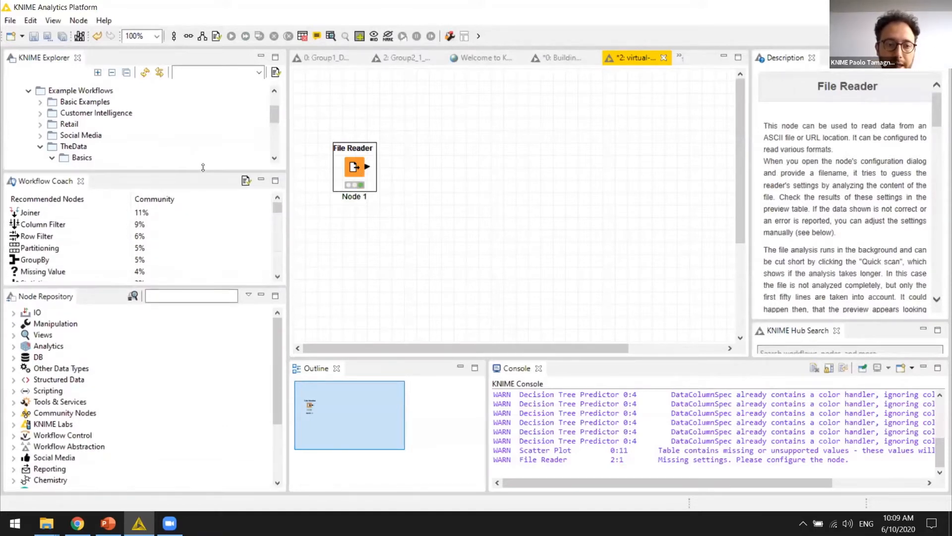
pyautogui.click(151, 296)
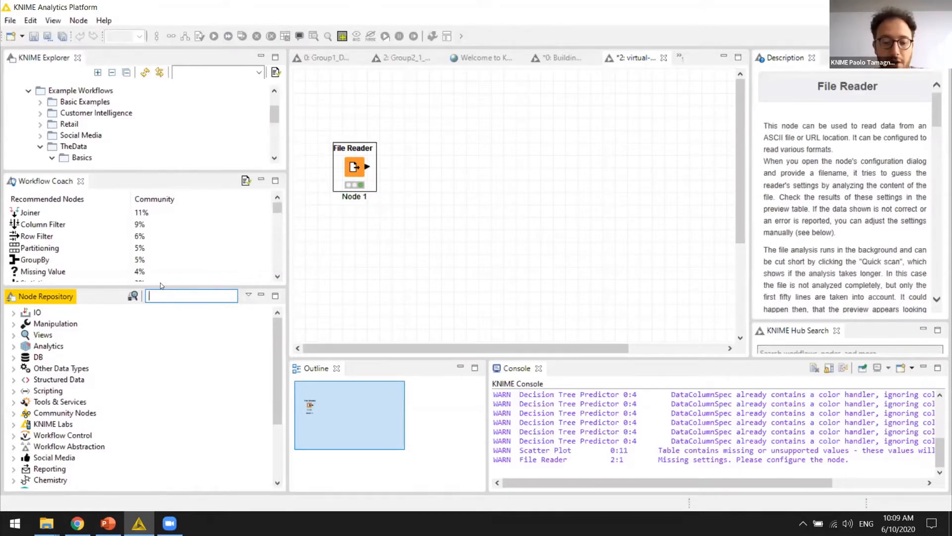
pyautogui.write('group')
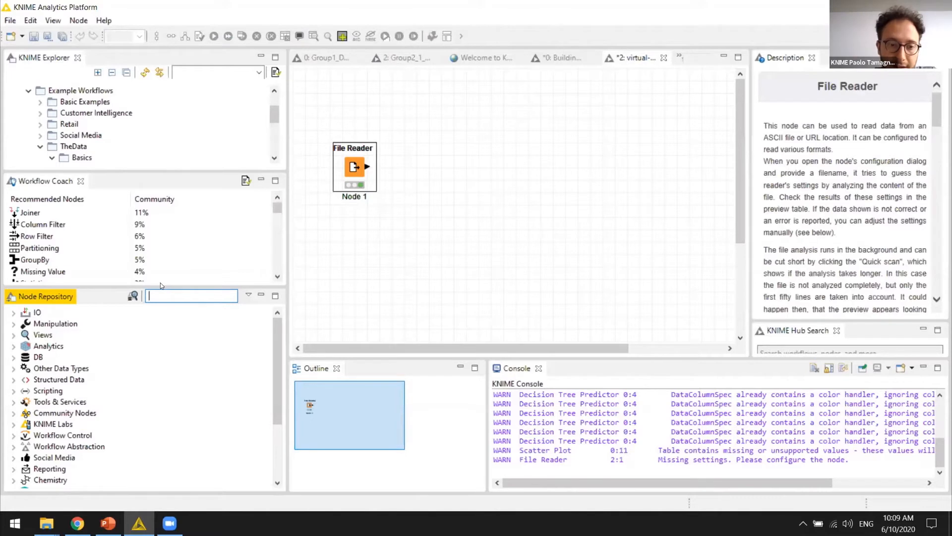
pyautogui.write('by')
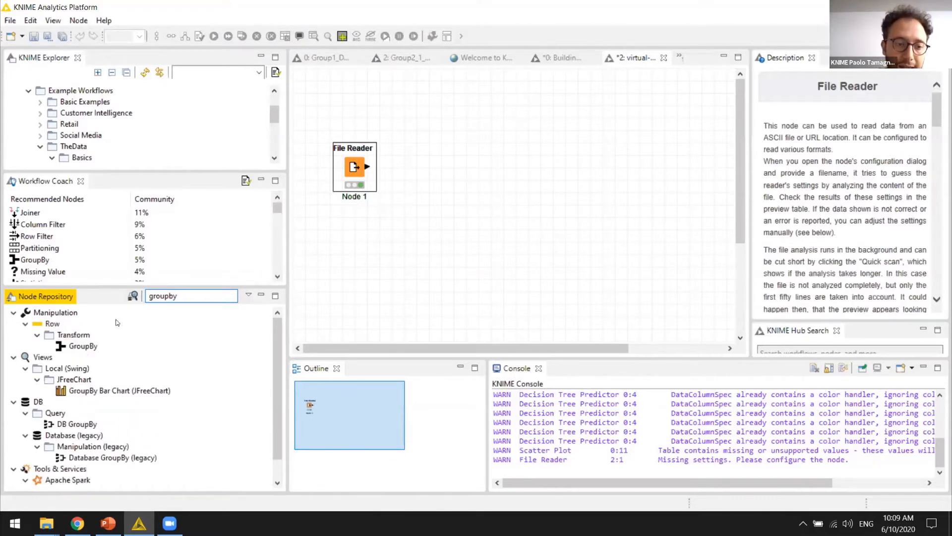
pyautogui.moveTo(79, 346); pyautogui.dragTo(453, 167)
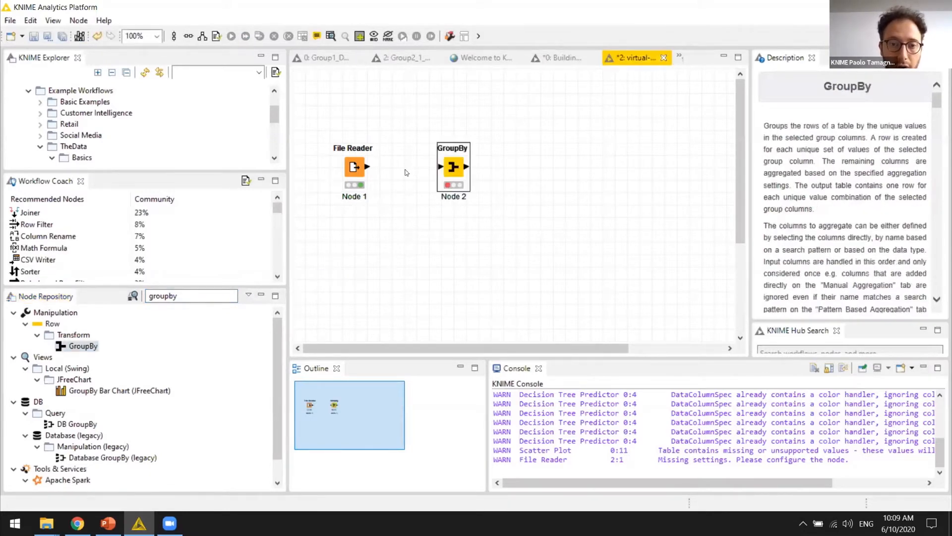
# Try adding a second GroupBy node automatically attached to the File Reader, and delete that extra node.
pyautogui.click(354, 170)
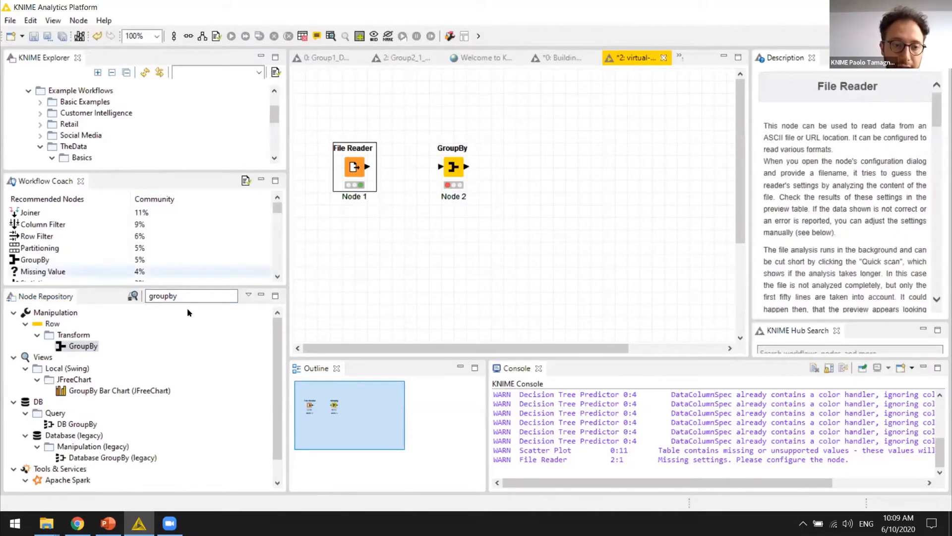
pyautogui.doubleClick(82, 346)
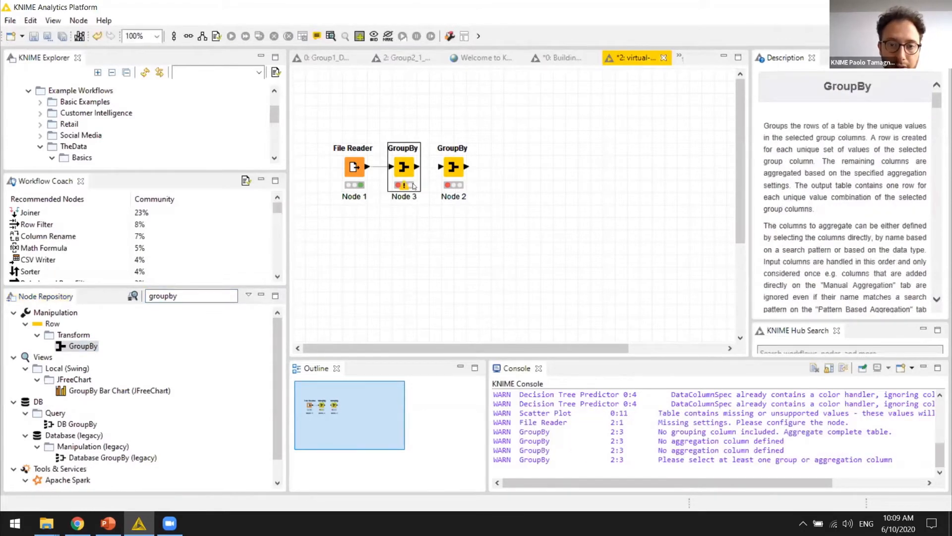
pyautogui.click(458, 164)
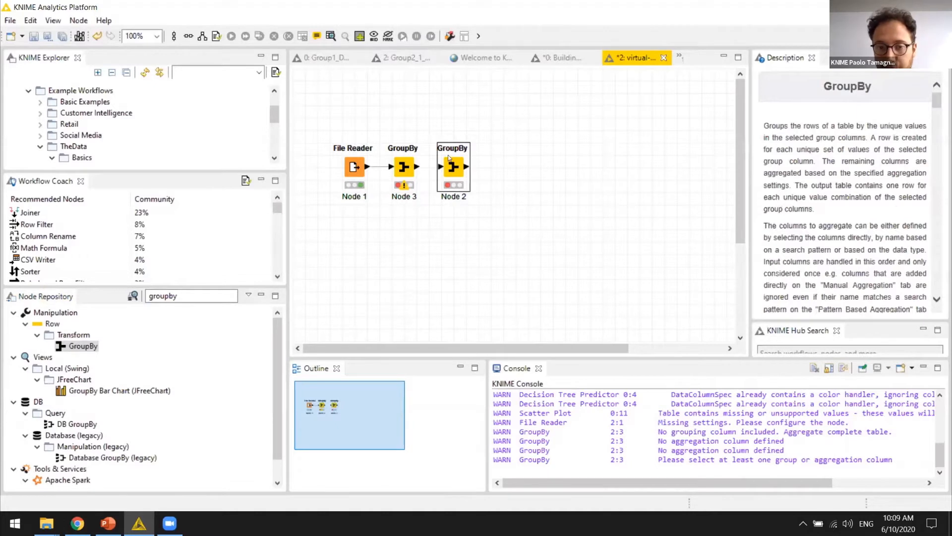
pyautogui.click(407, 165)
pyautogui.press('Delete')
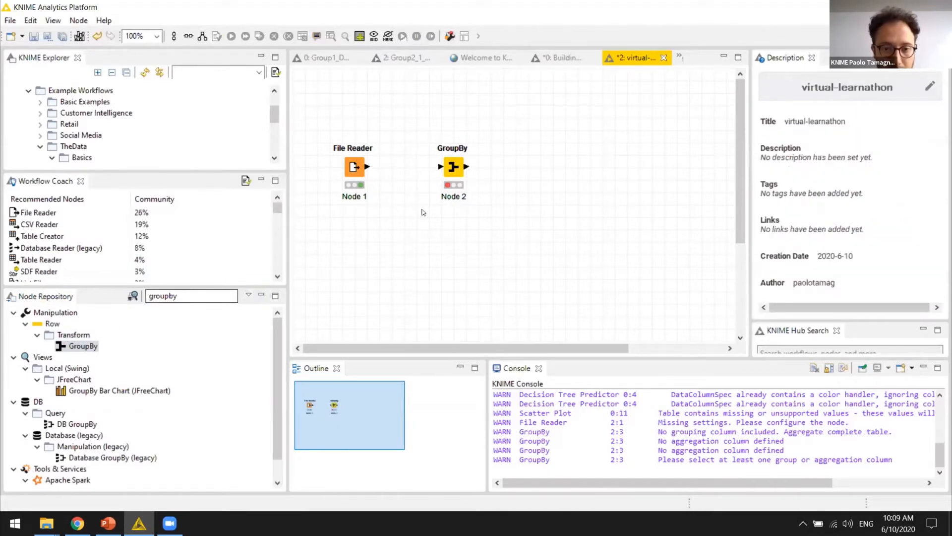
# Connect the File Reader's output to the GroupBy node's input and move the GroupBy node closer to the File Reader.
pyautogui.moveTo(367, 166); pyautogui.dragTo(446, 170)
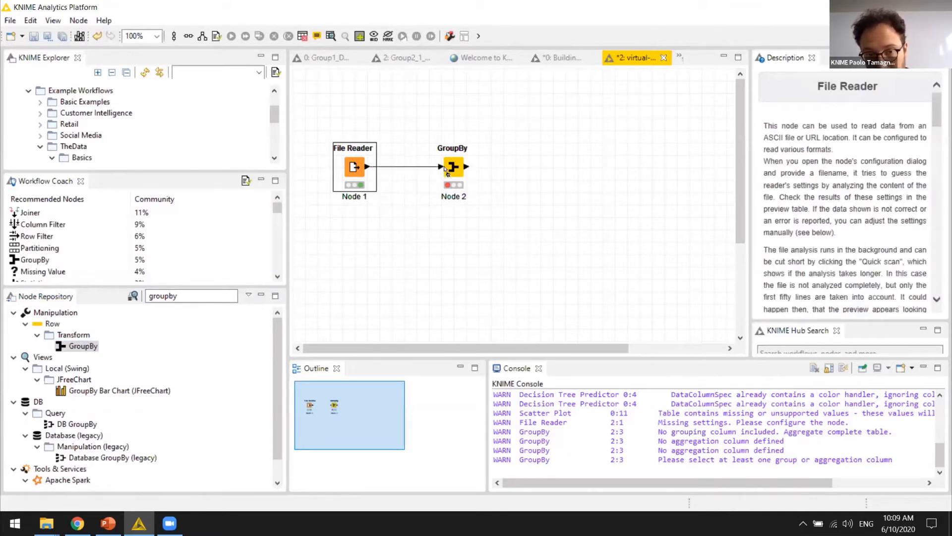
pyautogui.click(432, 280)
pyautogui.moveTo(451, 178); pyautogui.dragTo(415, 178)
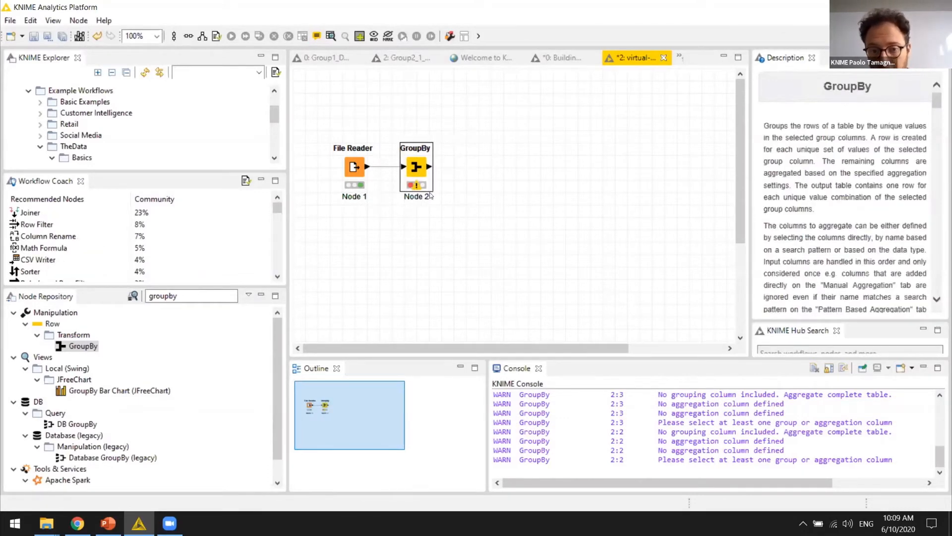
pyautogui.click(426, 223)
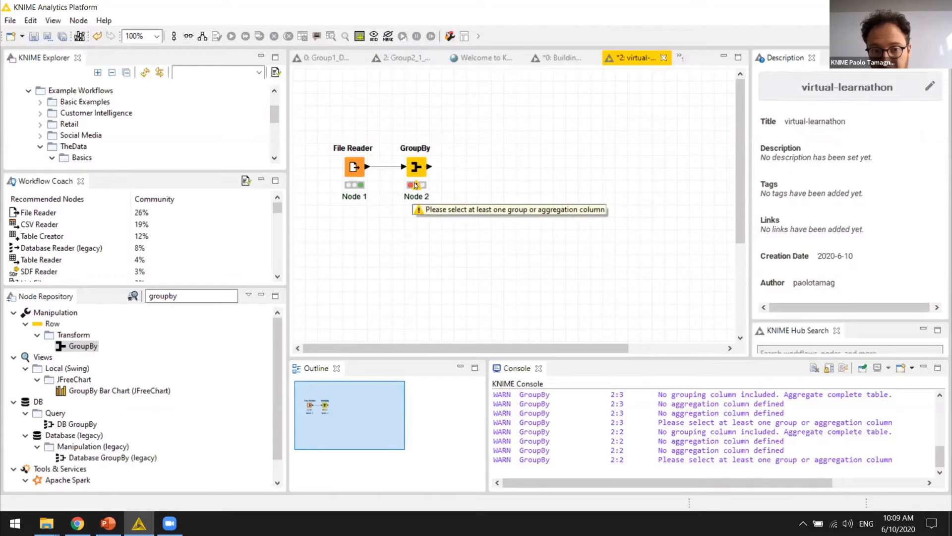
# Open the GroupBy node's configuration and set workclass as the group column.
pyautogui.moveTo(416, 186)
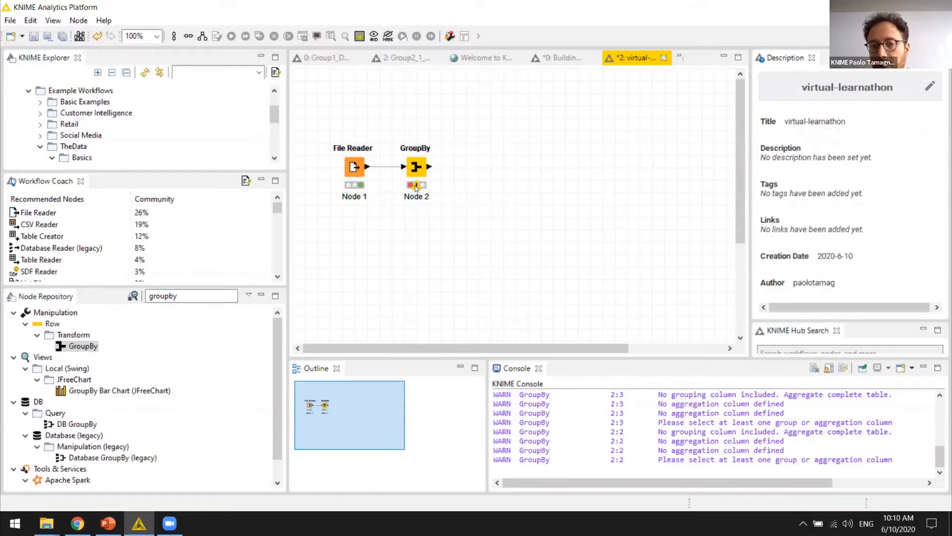
pyautogui.rightClick(416, 168)
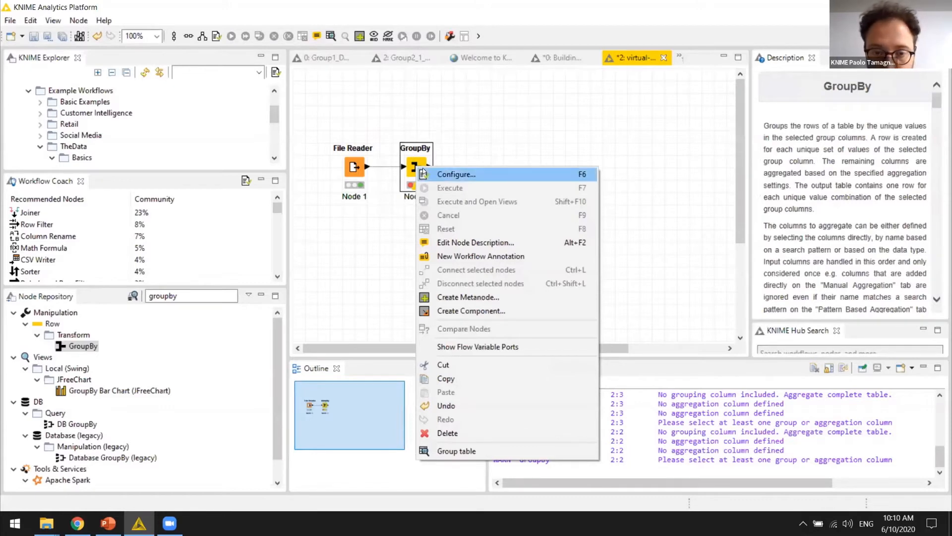
pyautogui.click(476, 174)
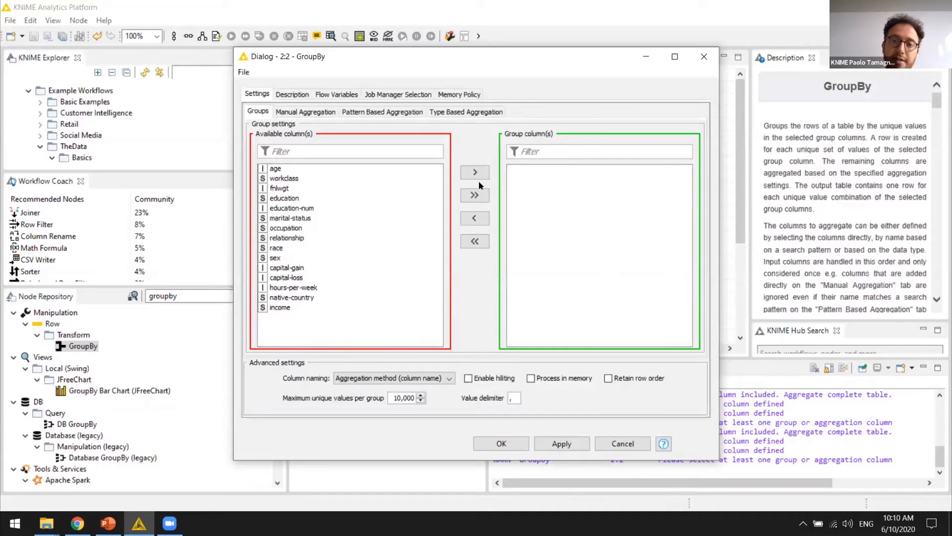
pyautogui.doubleClick(280, 179)
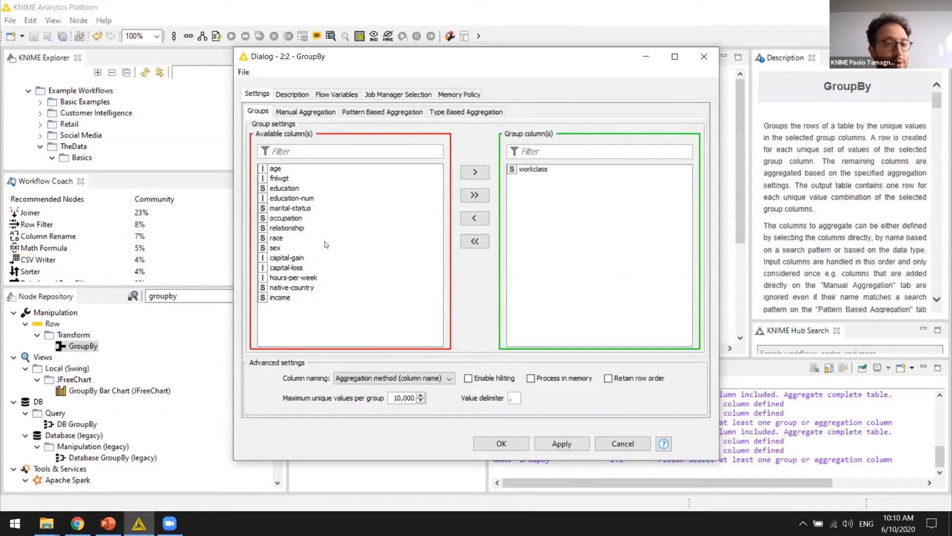
# Add age as a manual aggregation column using Mean, enable hiliting, and accept the GroupBy settings.
pyautogui.click(305, 111)
pyautogui.doubleClick(274, 147)
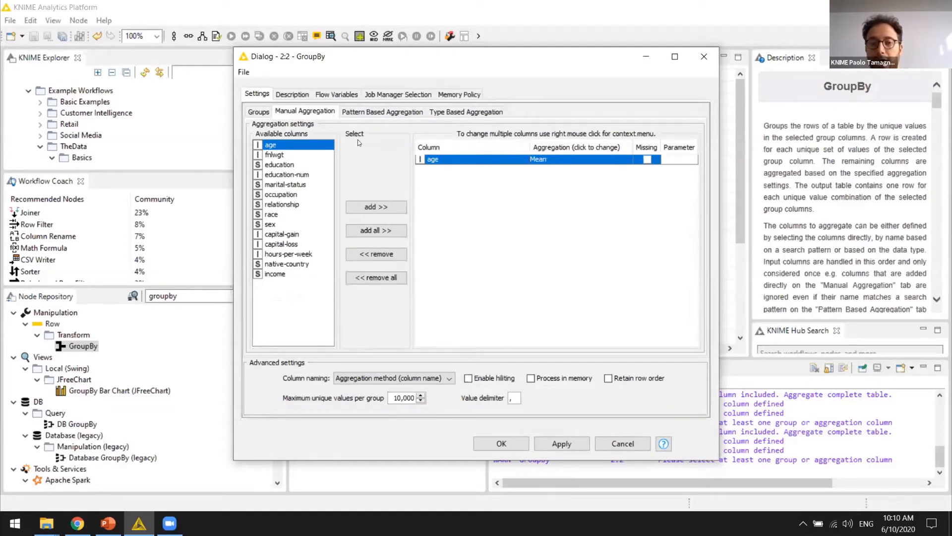
pyautogui.click(485, 379)
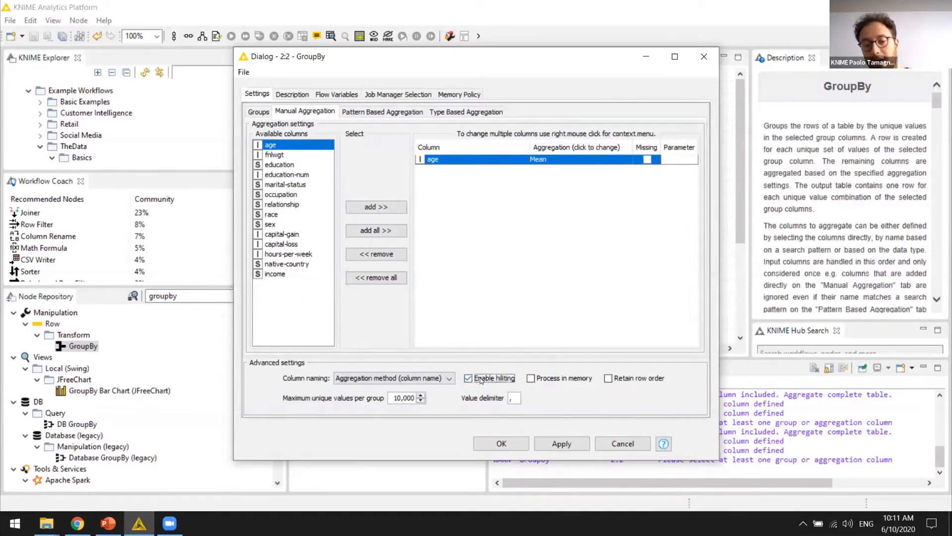
pyautogui.click(502, 442)
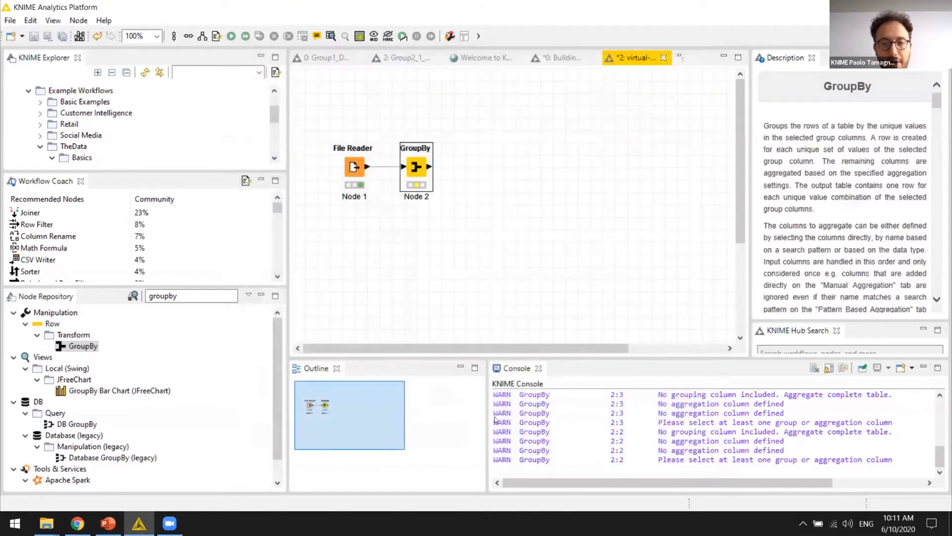
# Execute the GroupBy node and open its resulting group table.
pyautogui.rightClick(420, 168)
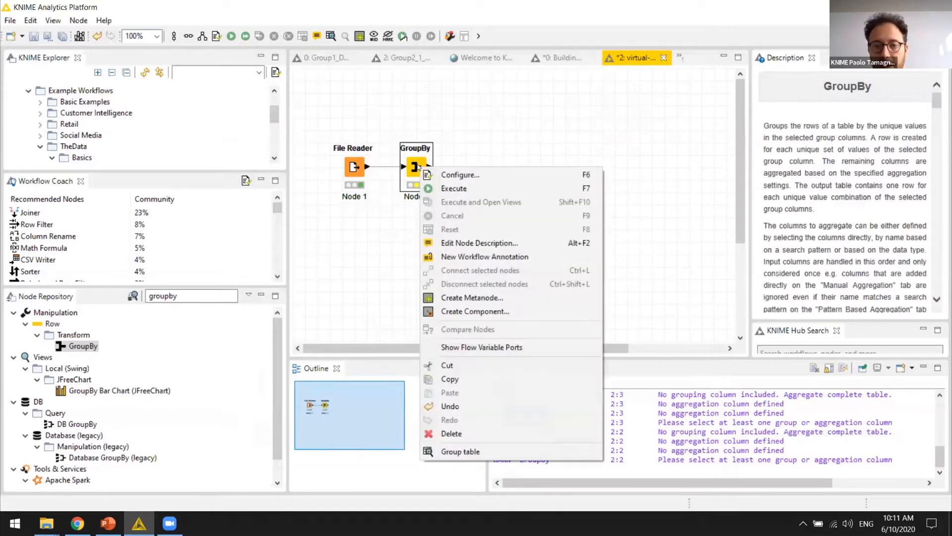
pyautogui.click(432, 190)
pyautogui.rightClick(422, 168)
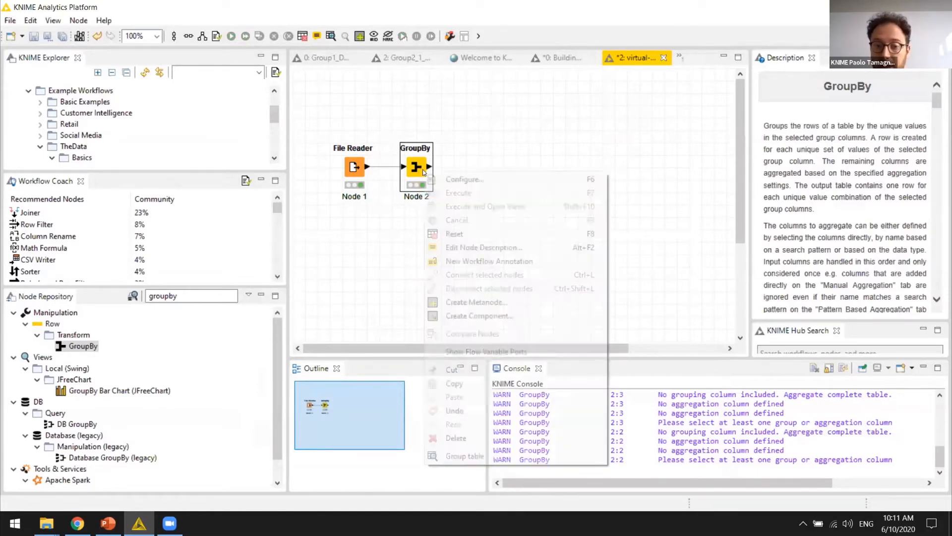
pyautogui.click(503, 452)
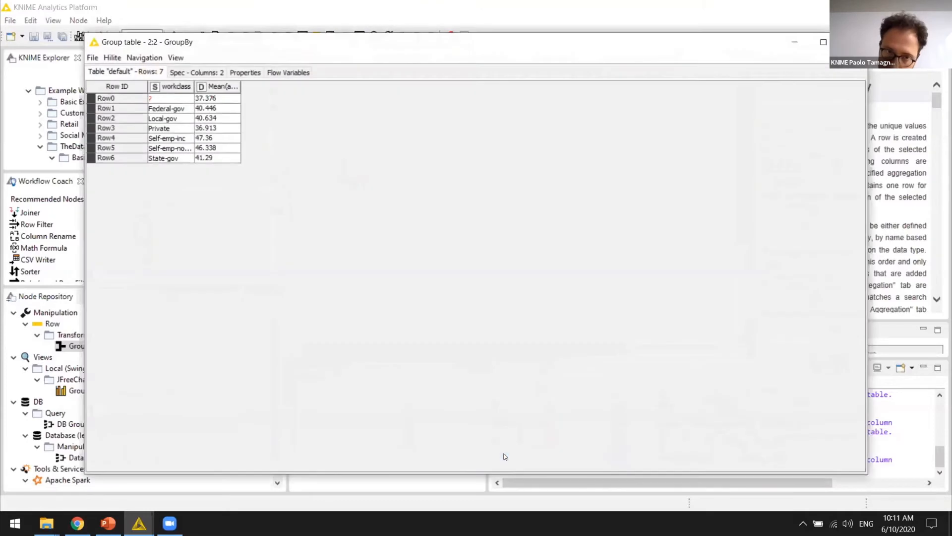
# Enlarge the group table's text and widen the workclass and Mean(age) columns to show their full contents.
pyautogui.scroll(10, 494, 403)
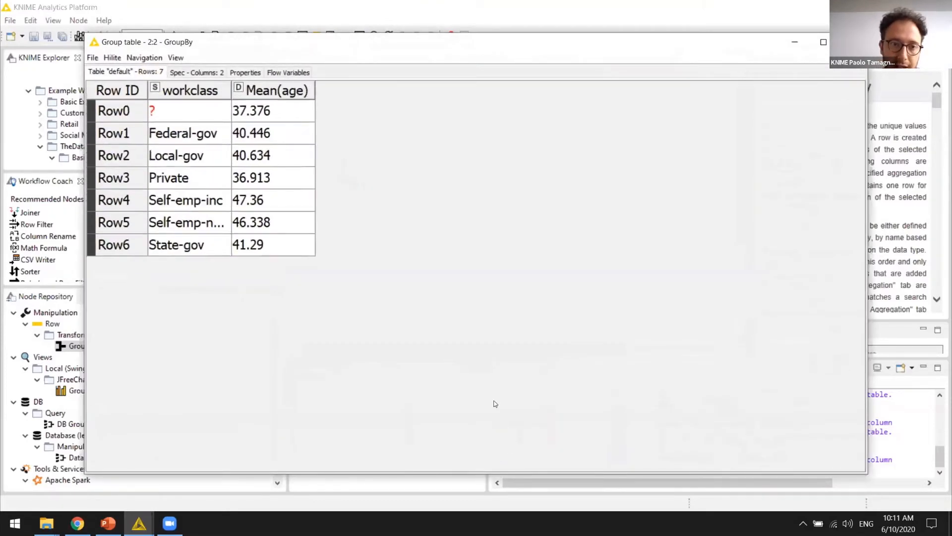
pyautogui.scroll(4, 494, 404)
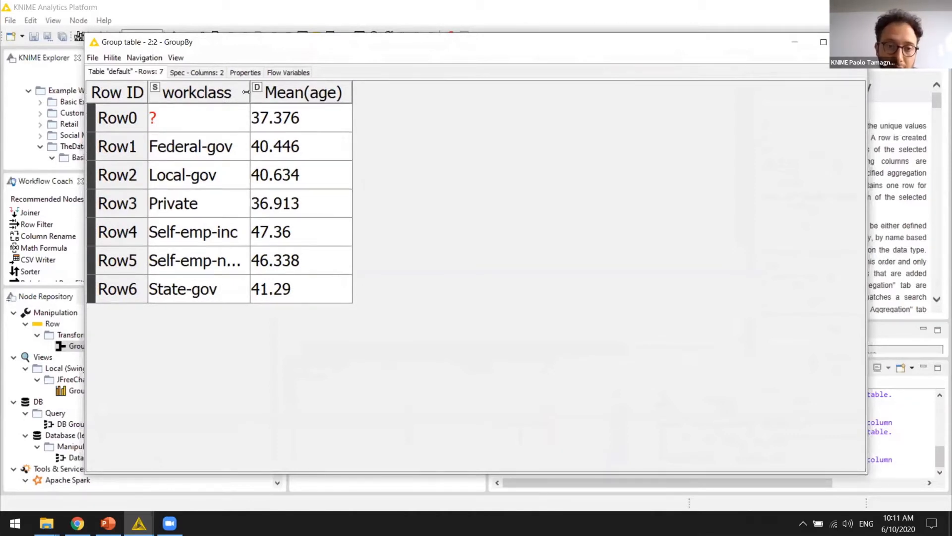
pyautogui.moveTo(251, 93); pyautogui.dragTo(286, 93)
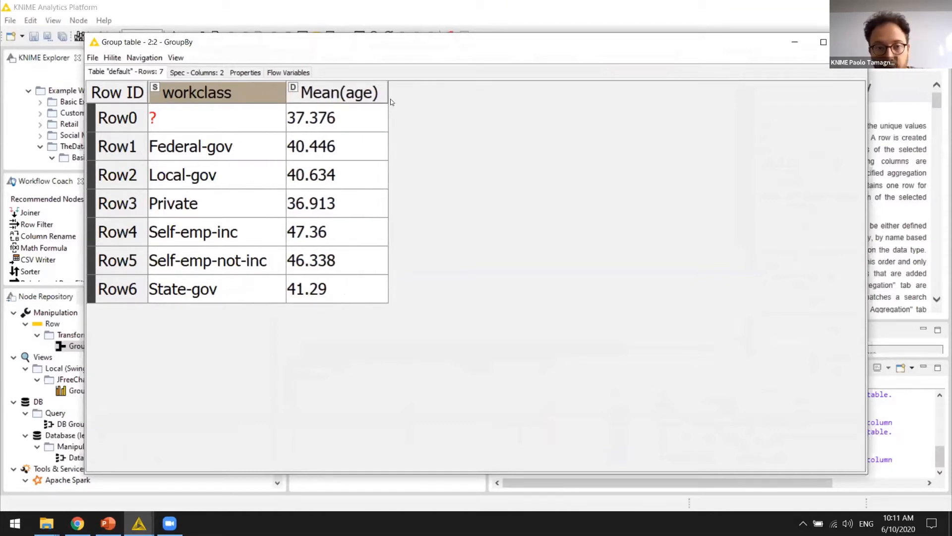
pyautogui.moveTo(386, 93); pyautogui.dragTo(402, 93)
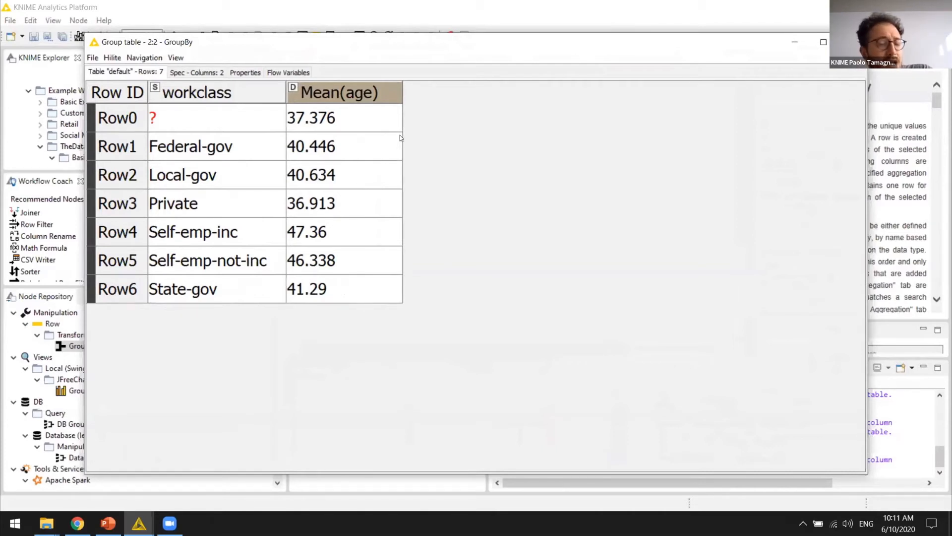
# Examine the workclass groups and their mean age values in the group table, close it, and deselect the GroupBy node.
pyautogui.click(192, 142)
pyautogui.click(179, 181)
pyautogui.click(178, 197)
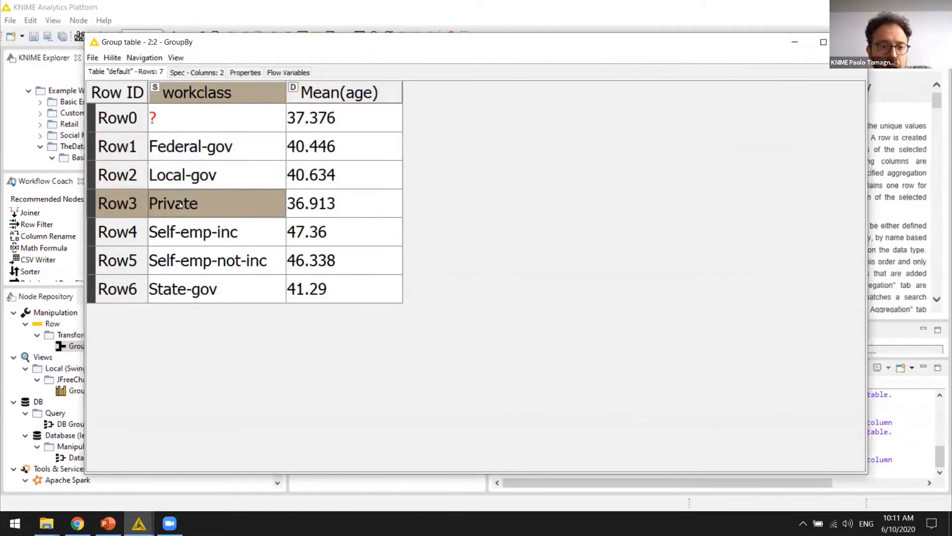
pyautogui.click(194, 174)
pyautogui.click(193, 146)
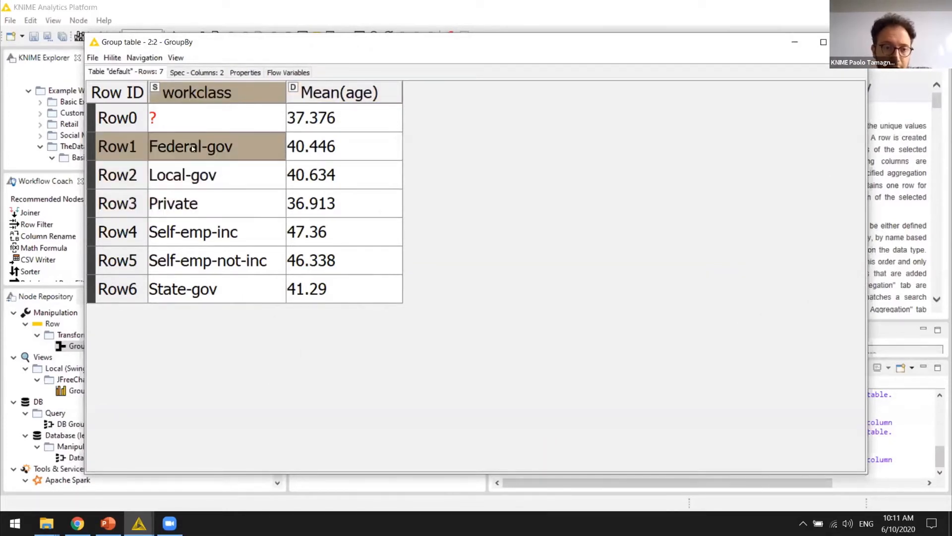
pyautogui.click(189, 173)
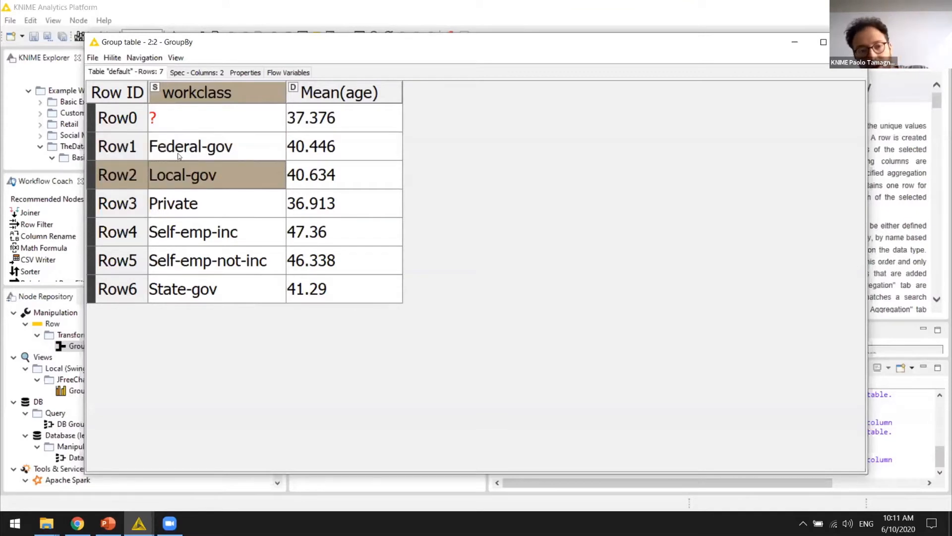
pyautogui.click(194, 199)
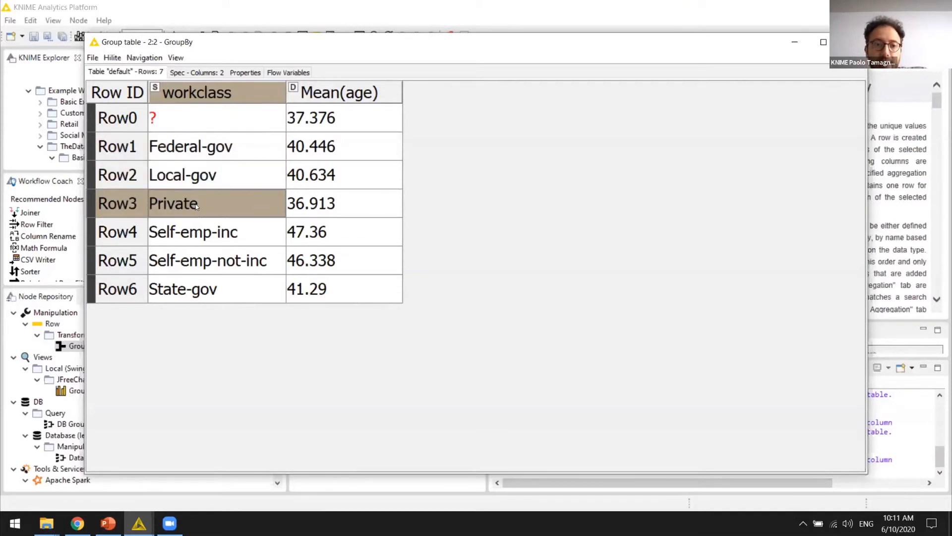
pyautogui.click(197, 228)
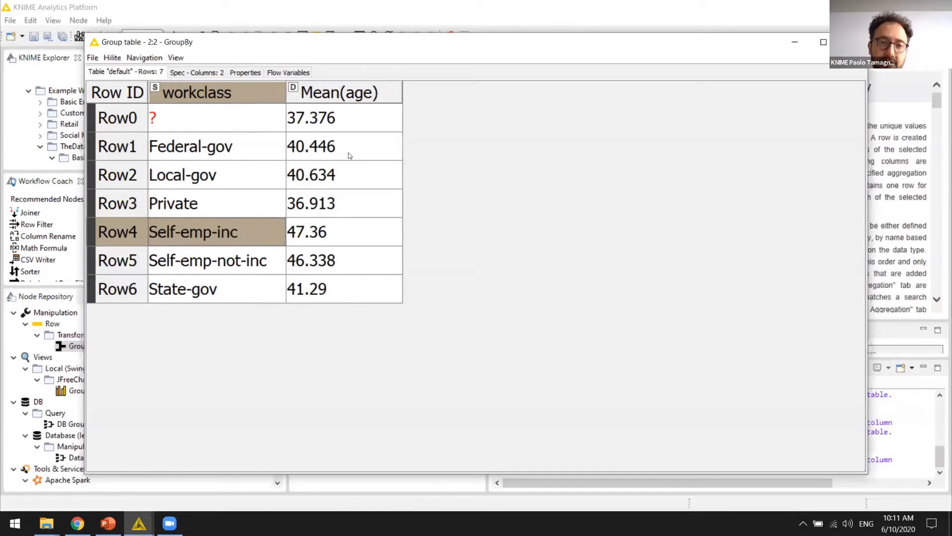
pyautogui.moveTo(376, 117); pyautogui.dragTo(350, 290)
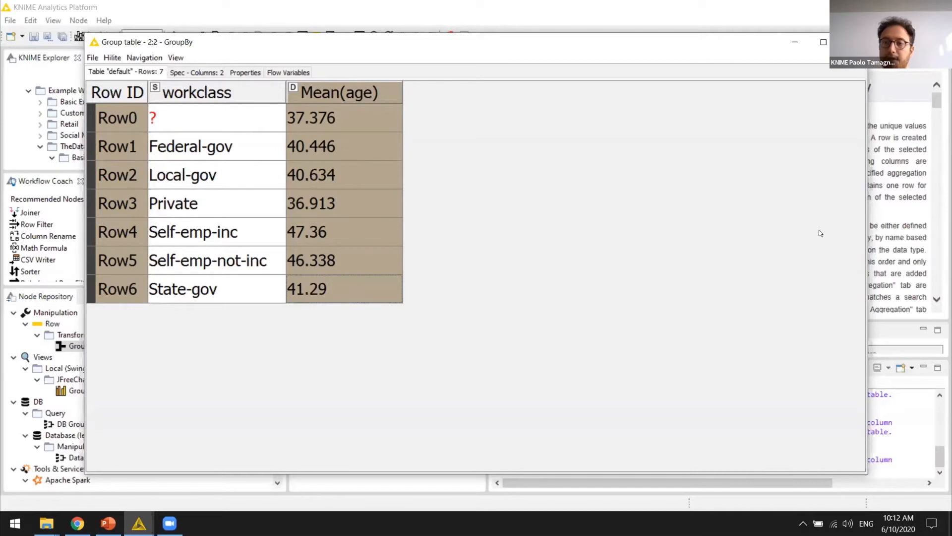
pyautogui.click(852, 42)
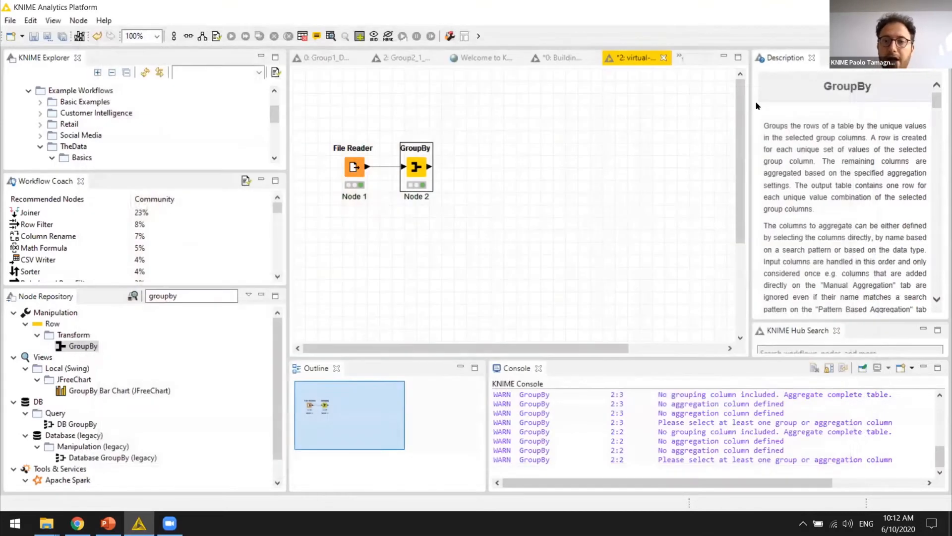
pyautogui.click(540, 164)
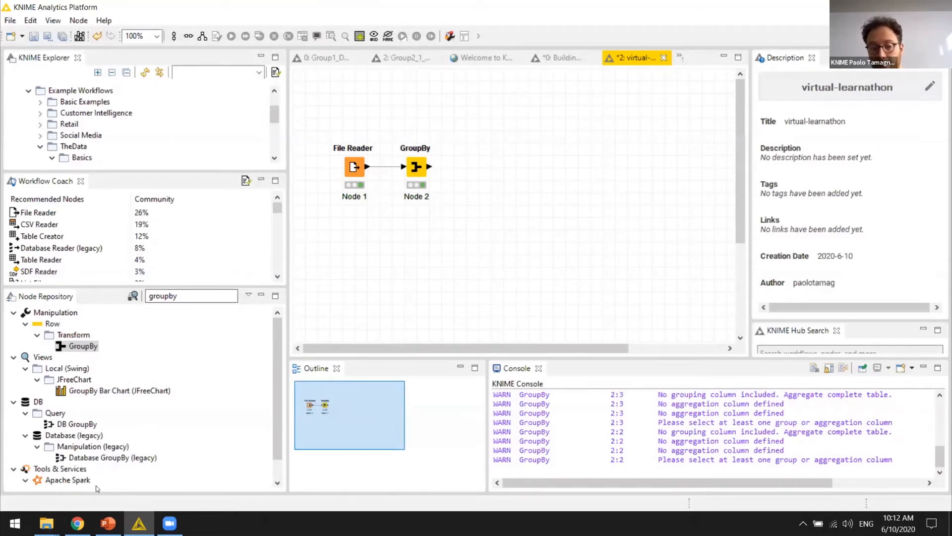
# Switch to Chrome and open the KNIME Hub site, hub.knime.com, in a new browser tab.
pyautogui.click(77, 523)
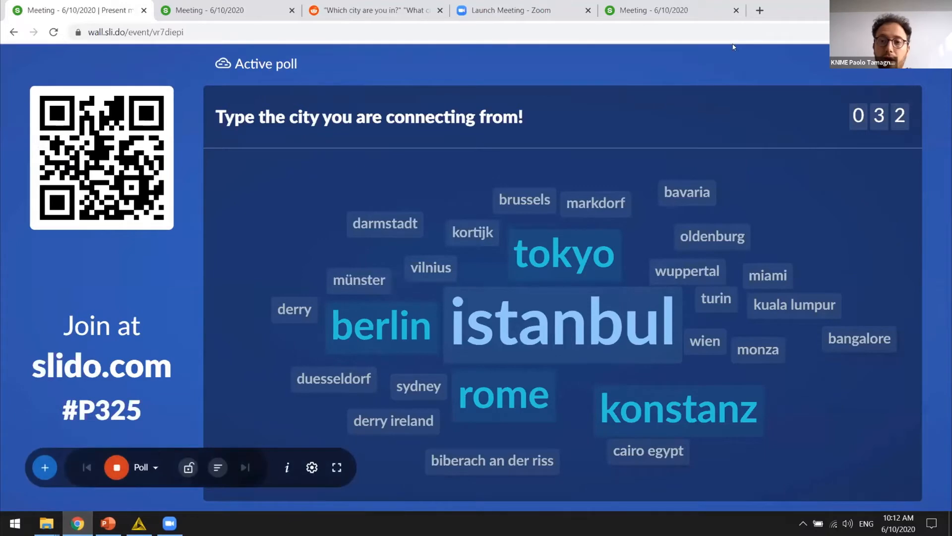
pyautogui.hotkey('ctrl', 't')
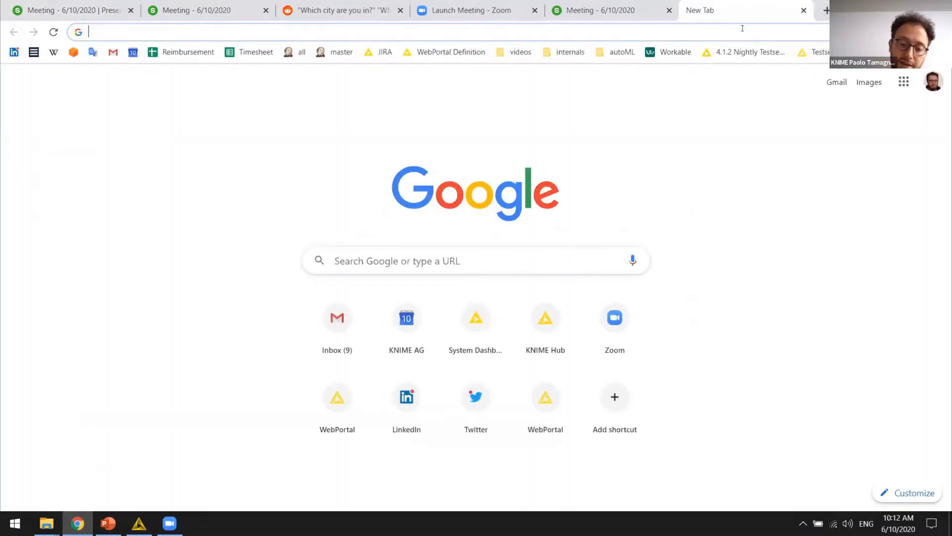
pyautogui.write('hub')
pyautogui.press('Return')
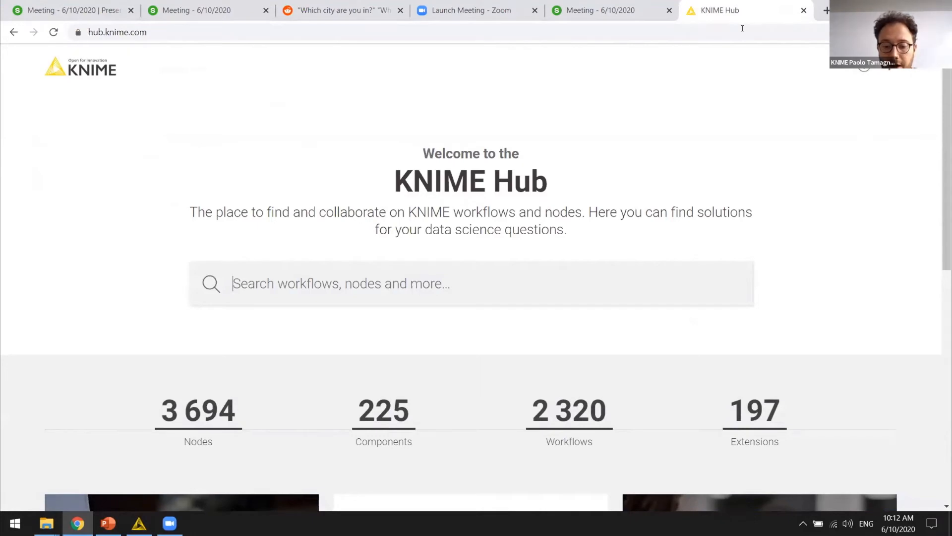
# Search the KNIME Hub for violin plot and limit the results to nodes.
pyautogui.write('v')
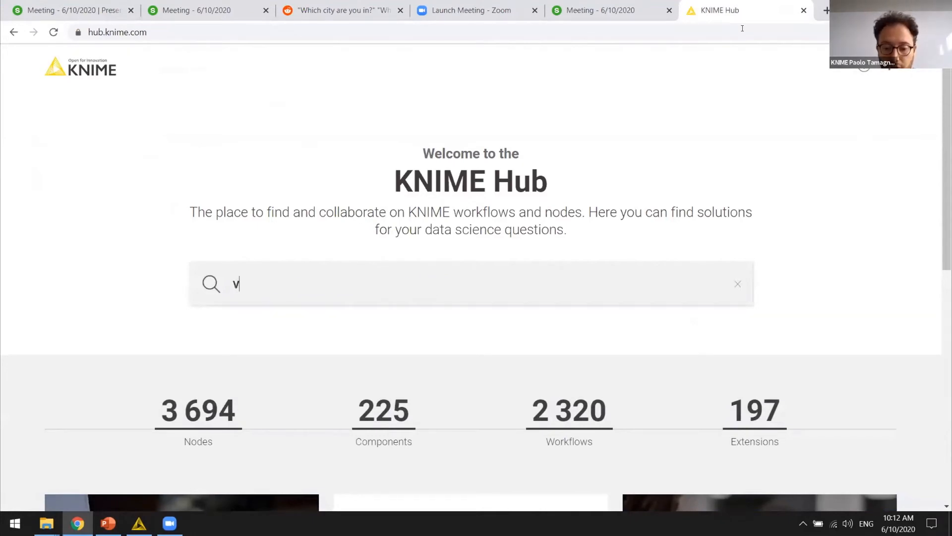
pyautogui.write('iolin plot')
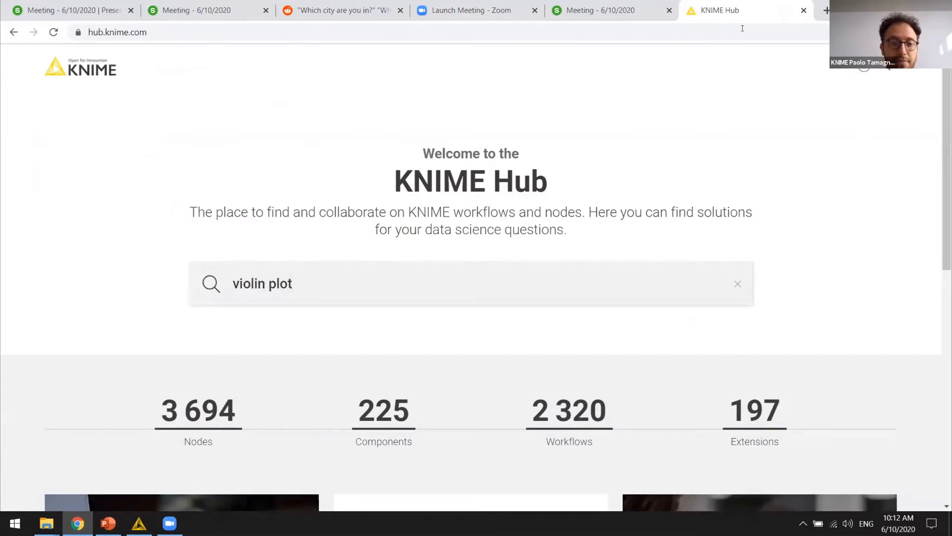
pyautogui.press('Return')
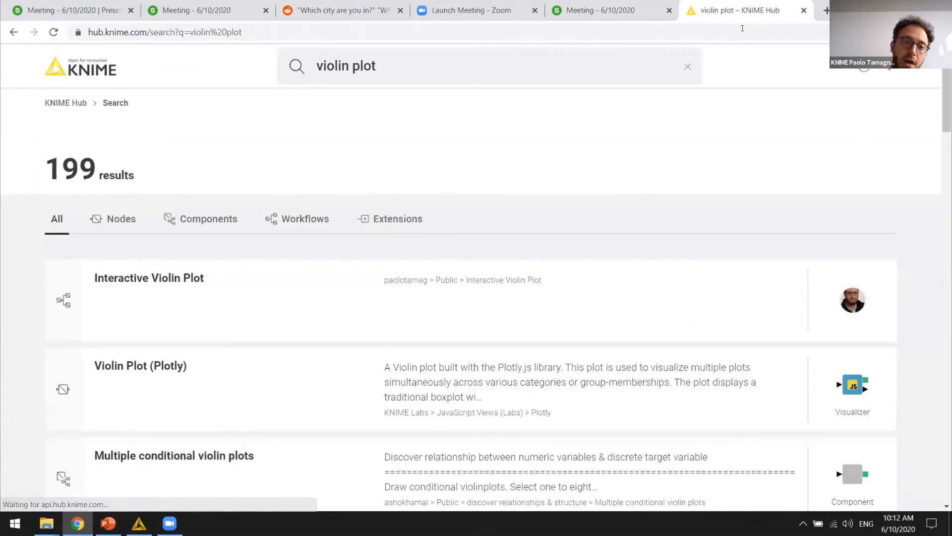
pyautogui.click(119, 218)
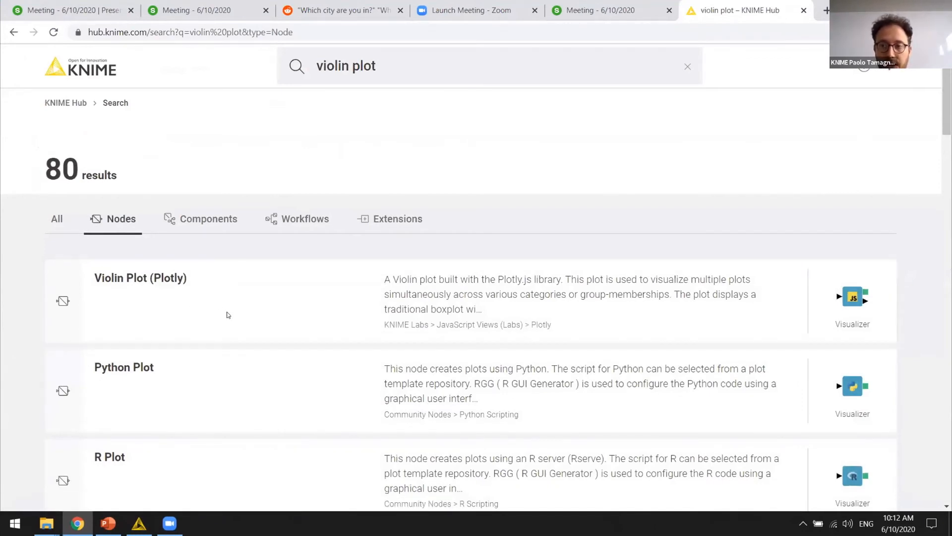
# Add the Violin Plot (Plotly) node from the hub results to the KNIME workflow below GroupBy, and connect the File Reader's output to it.
pyautogui.press('super+Down')
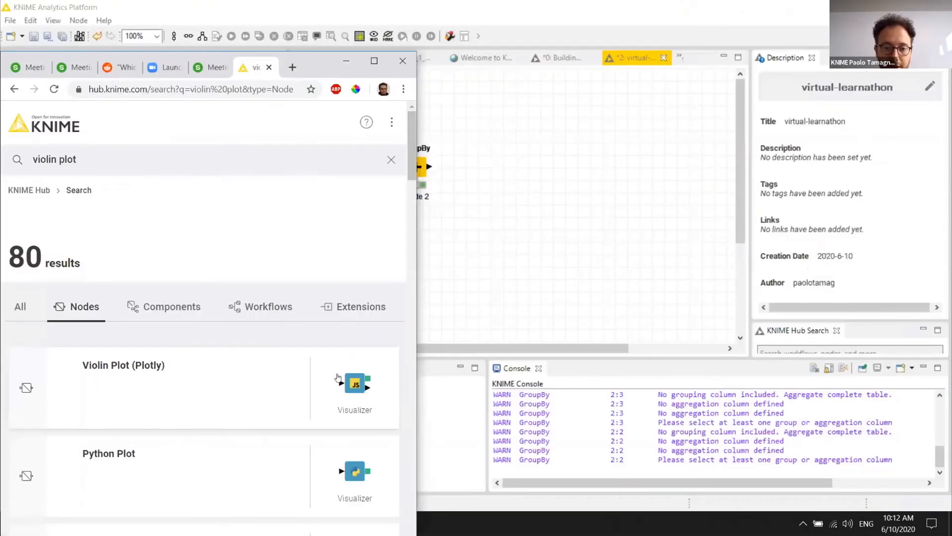
pyautogui.moveTo(349, 384); pyautogui.dragTo(418, 233)
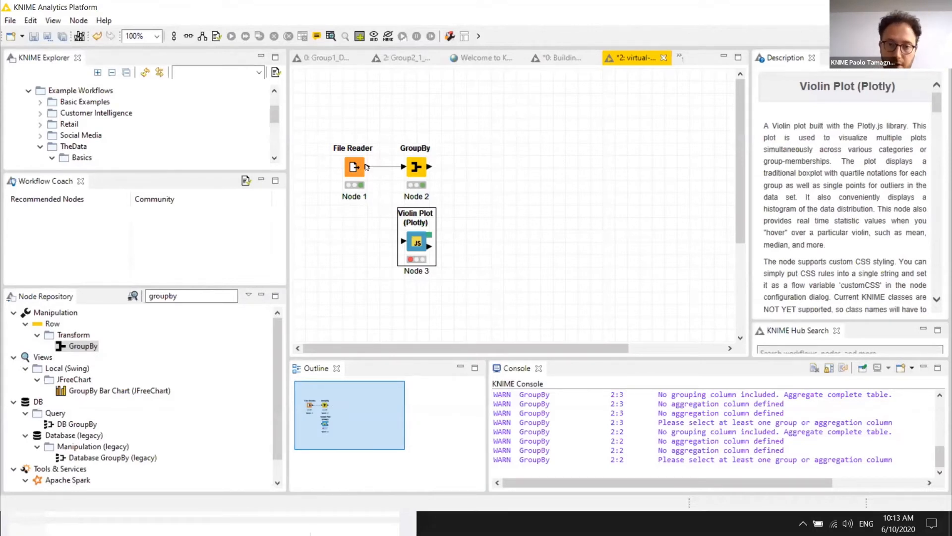
pyautogui.moveTo(366, 166)
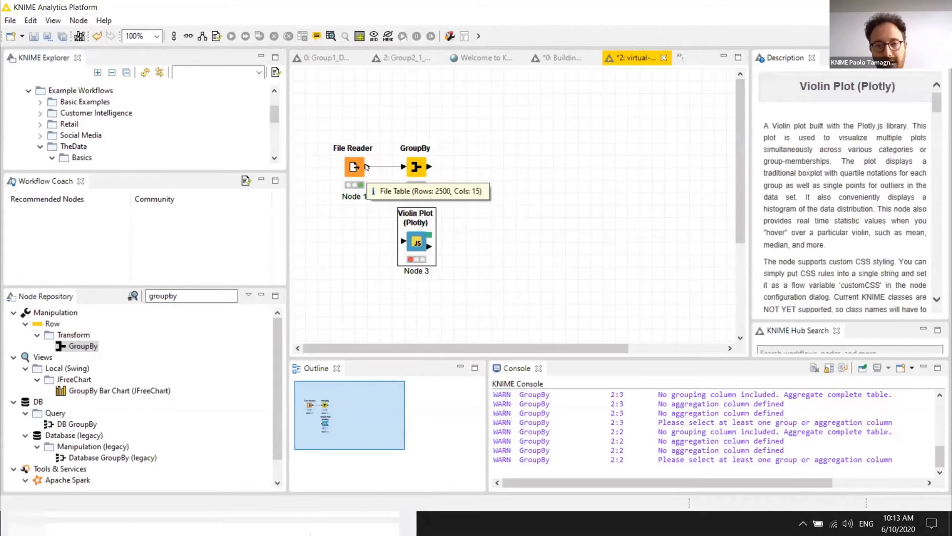
pyautogui.moveTo(366, 166); pyautogui.dragTo(403, 242)
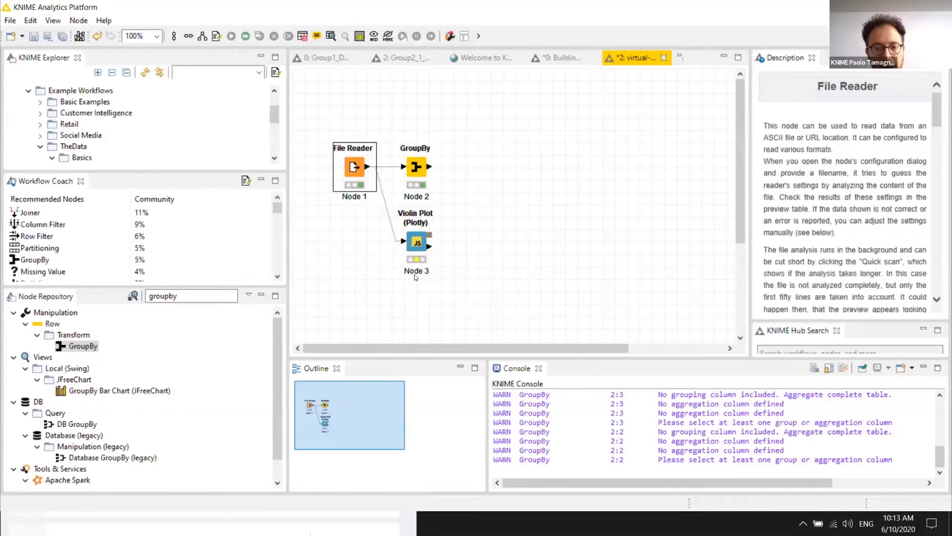
# Configure the Violin Plot node with age as the data column and workclass as the group-by column.
pyautogui.doubleClick(416, 242)
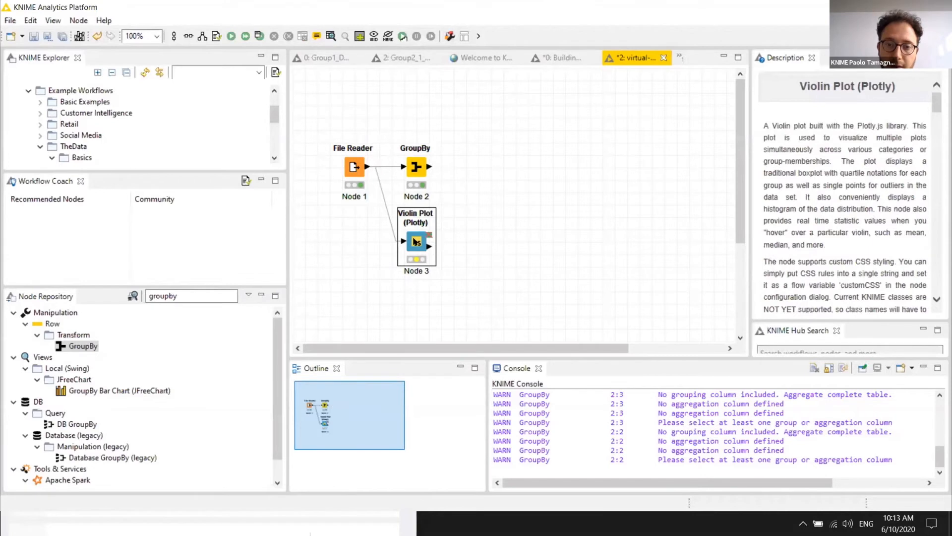
pyautogui.click(484, 217)
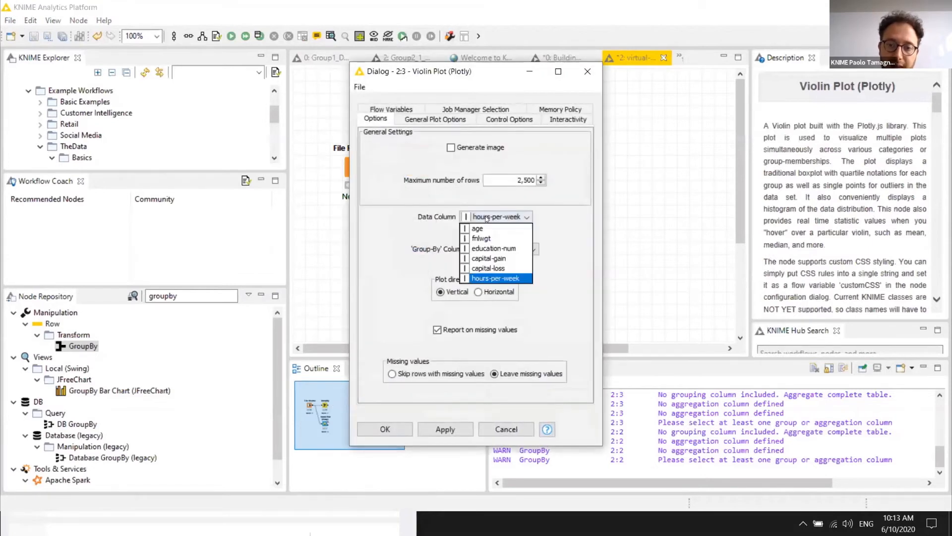
pyautogui.click(486, 224)
pyautogui.click(487, 248)
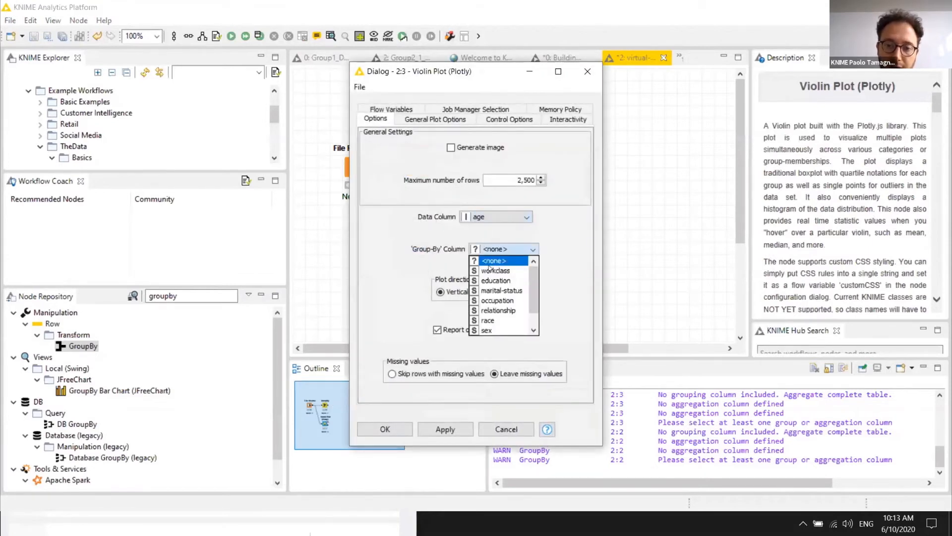
pyautogui.click(489, 268)
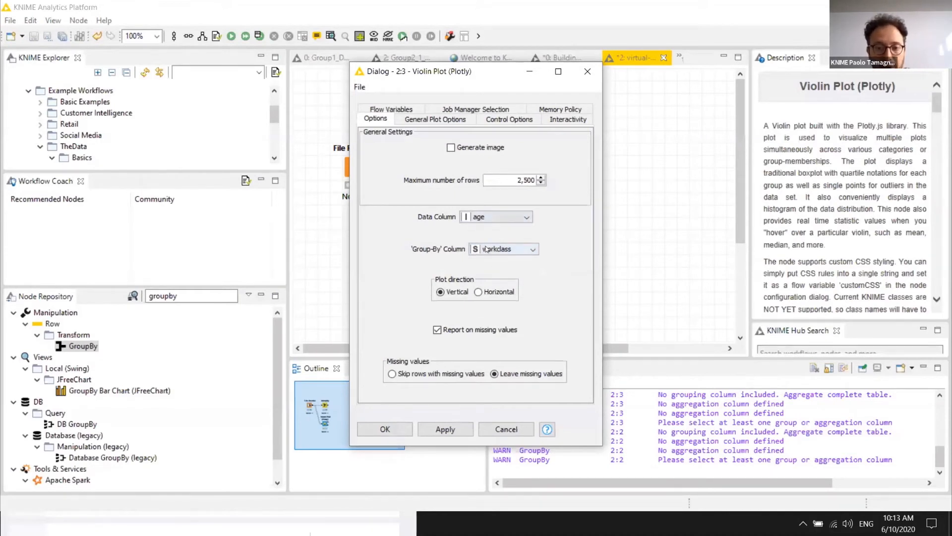
pyautogui.click(394, 427)
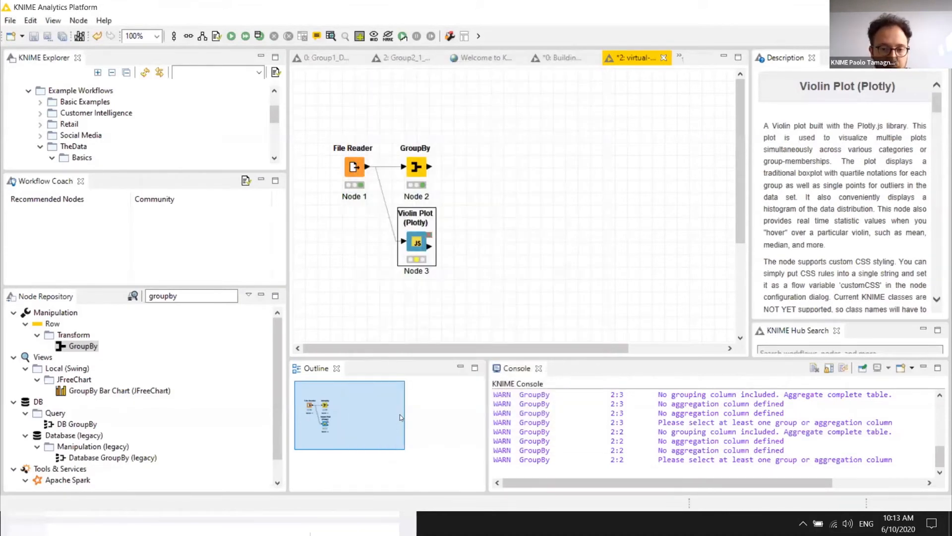
# Execute the Violin Plot node with its view open, and check the view's axis column and tooltip settings.
pyautogui.rightClick(418, 243)
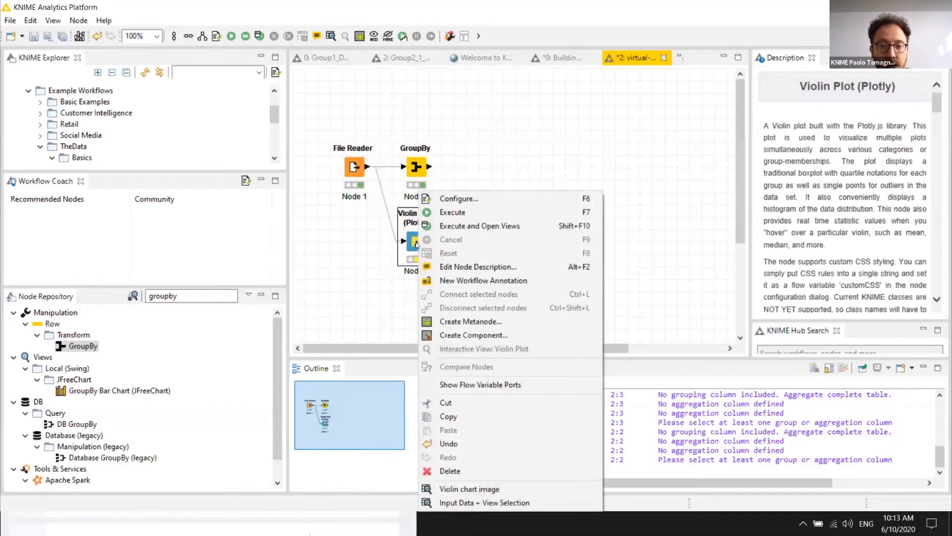
pyautogui.click(531, 227)
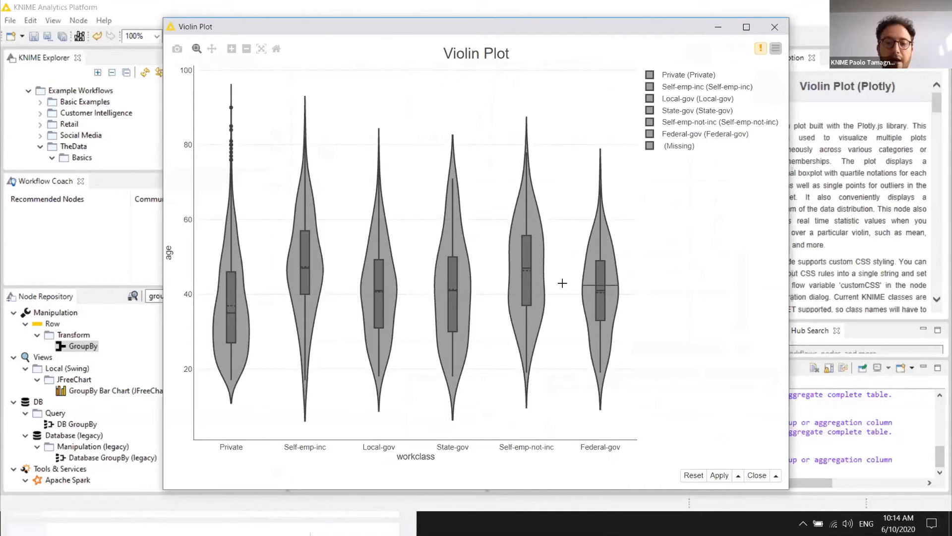
pyautogui.click(774, 50)
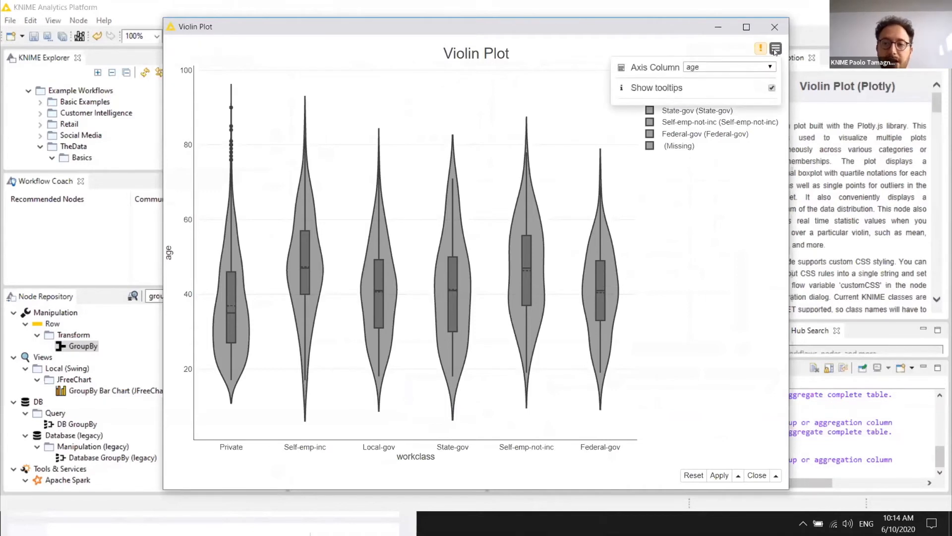
pyautogui.click(775, 47)
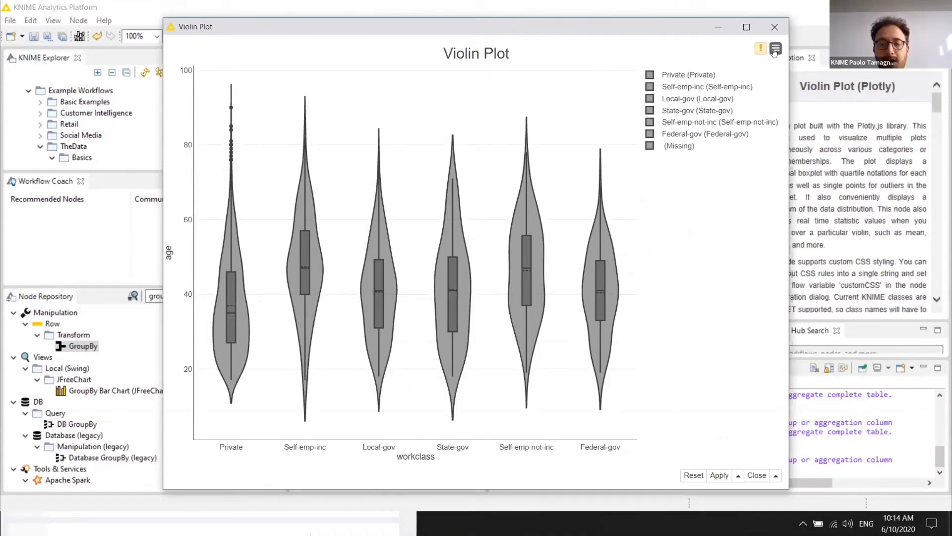
# Zoom into the violin plot, restore its full range, and close the view.
pyautogui.moveTo(196, 49)
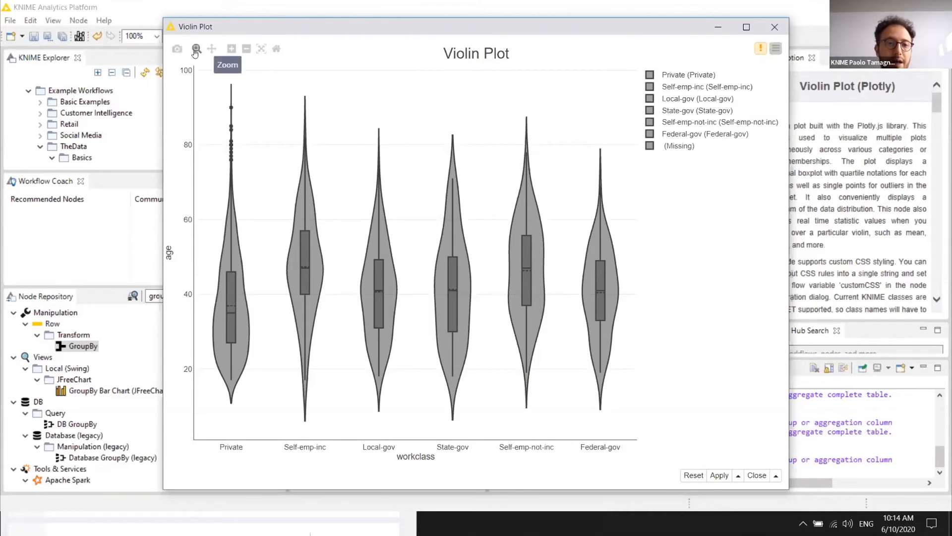
pyautogui.click(230, 49)
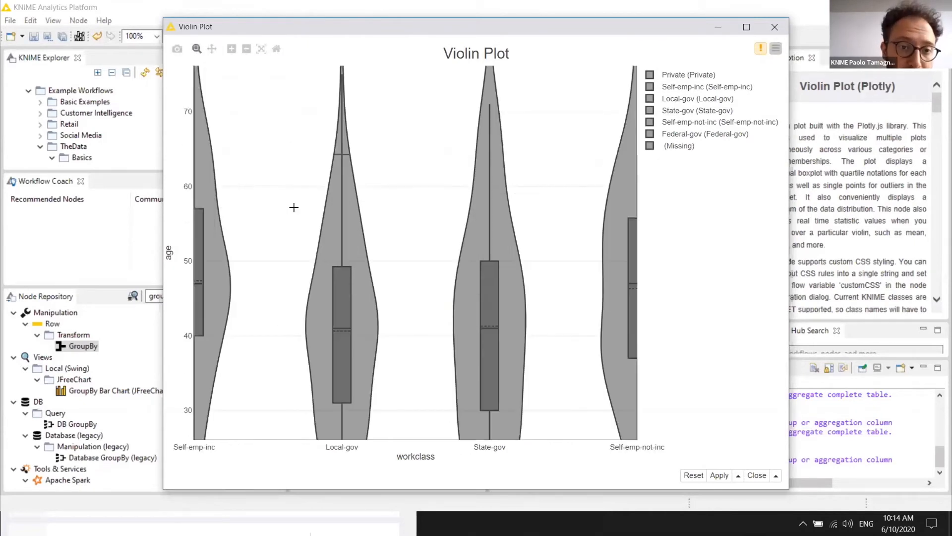
pyautogui.doubleClick(323, 217)
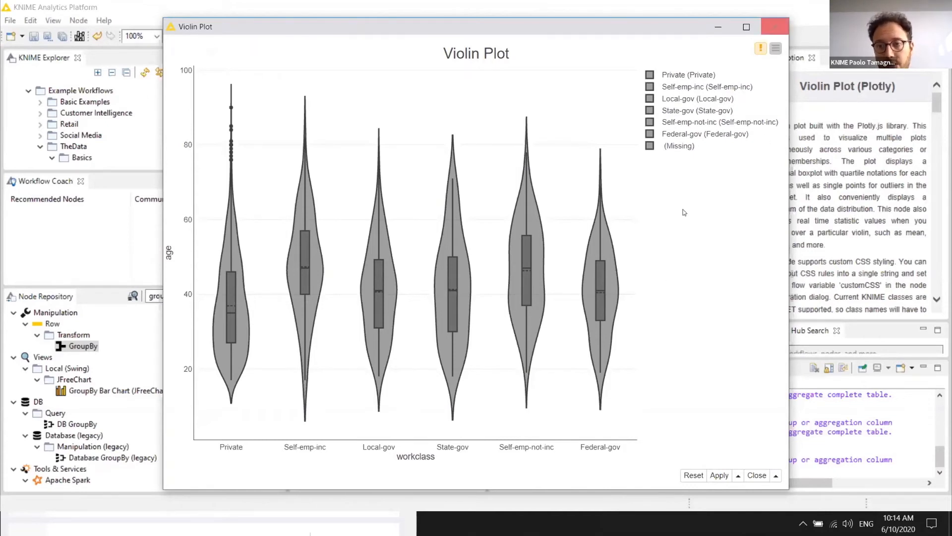
pyautogui.click(769, 25)
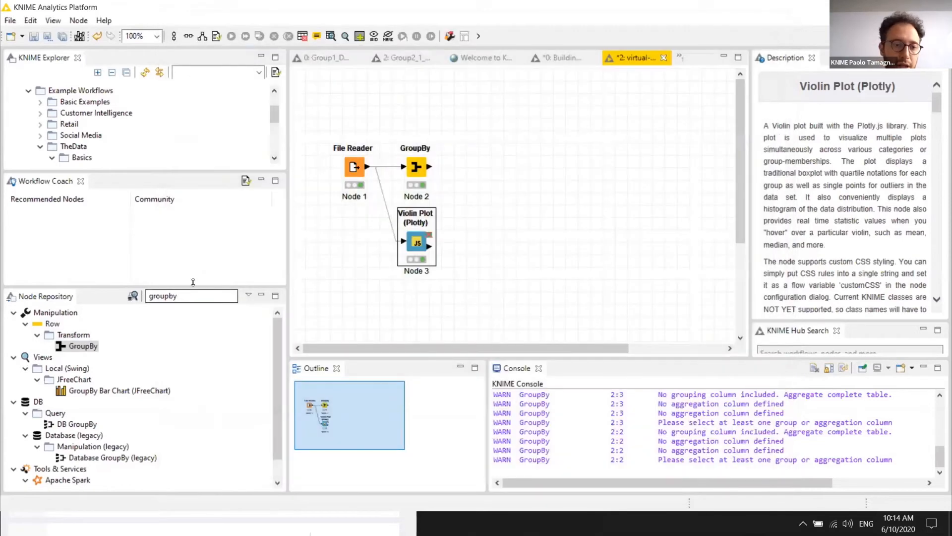
# Insert a Color Manager node between File Reader and Violin Plot, and color the workclass values with the Set 1 palette.
pyautogui.write('c')
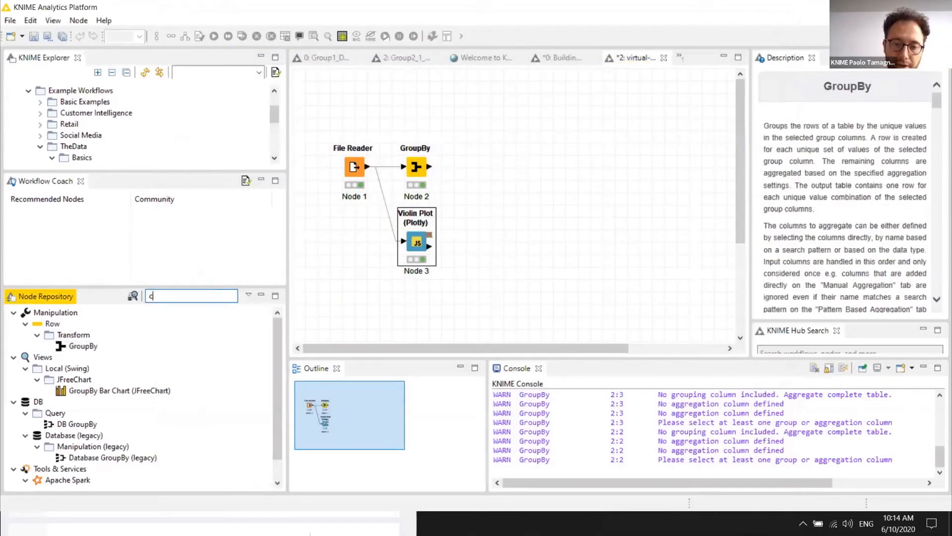
pyautogui.write('olor mana')
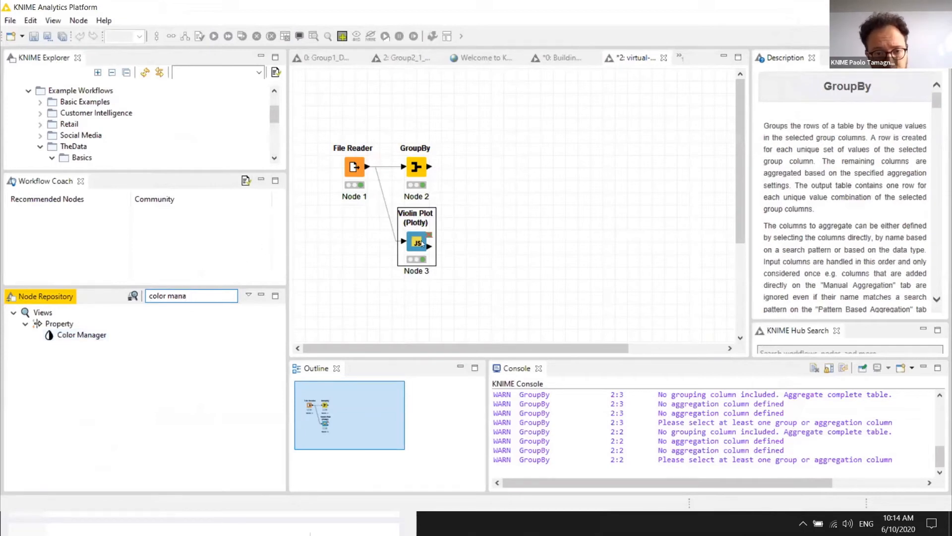
pyautogui.moveTo(417, 250); pyautogui.dragTo(430, 281)
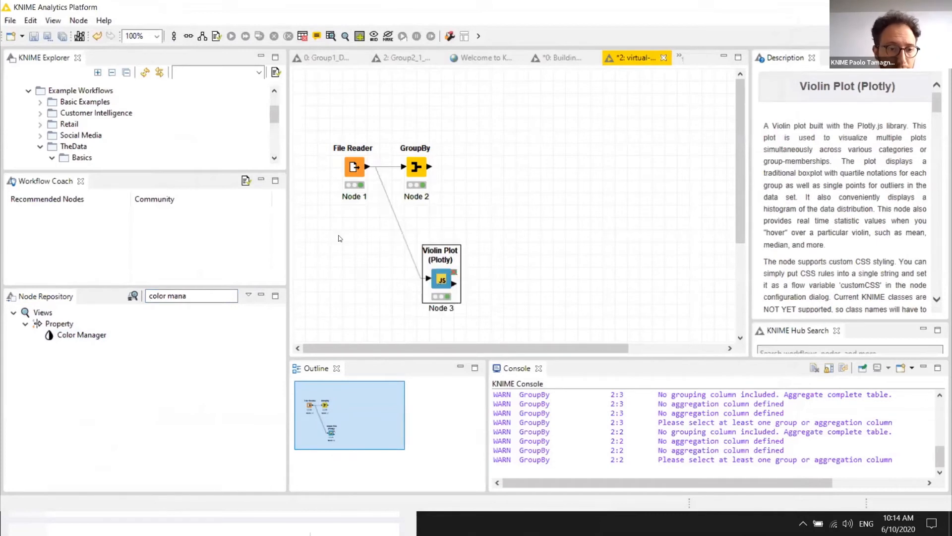
pyautogui.moveTo(89, 336); pyautogui.dragTo(366, 266)
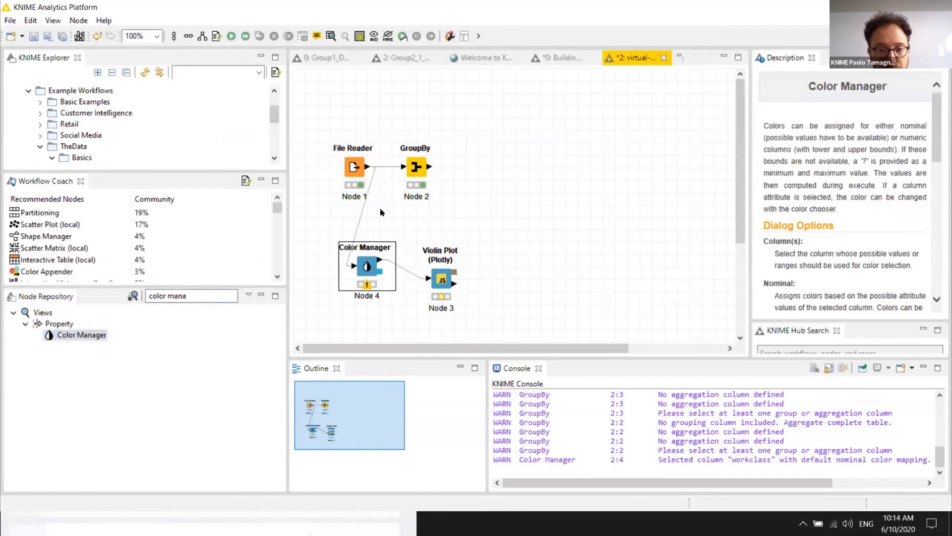
pyautogui.doubleClick(367, 270)
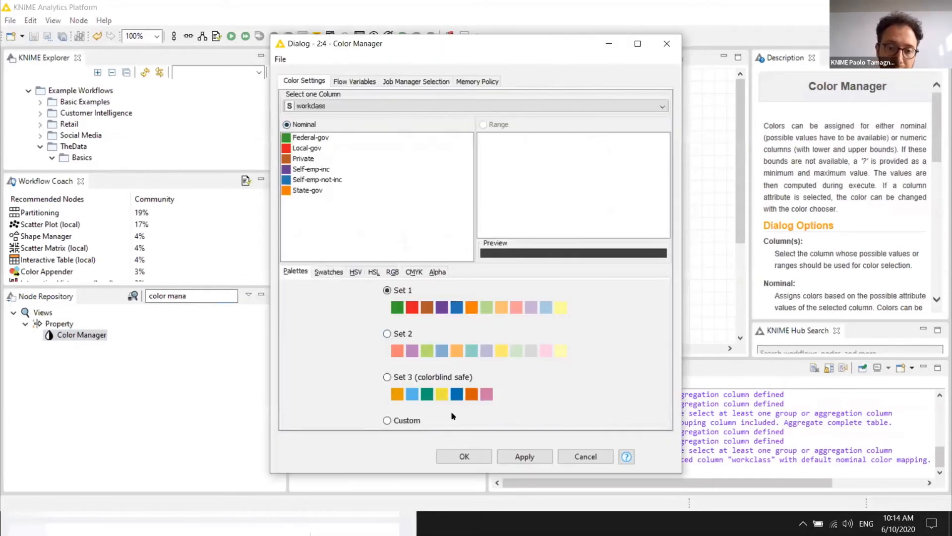
pyautogui.click(462, 454)
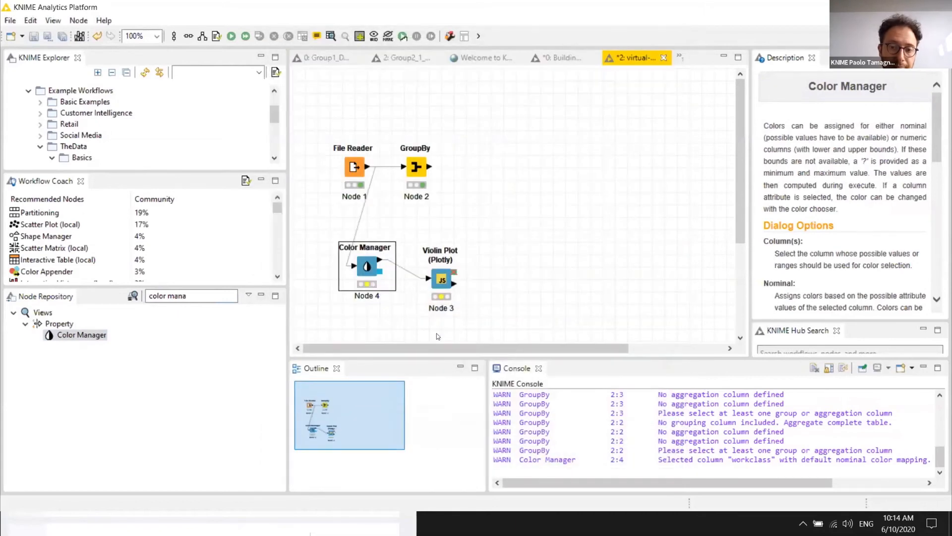
# Execute the Violin Plot node again, examine the colored plot in its interactive view, and close it.
pyautogui.click(435, 288)
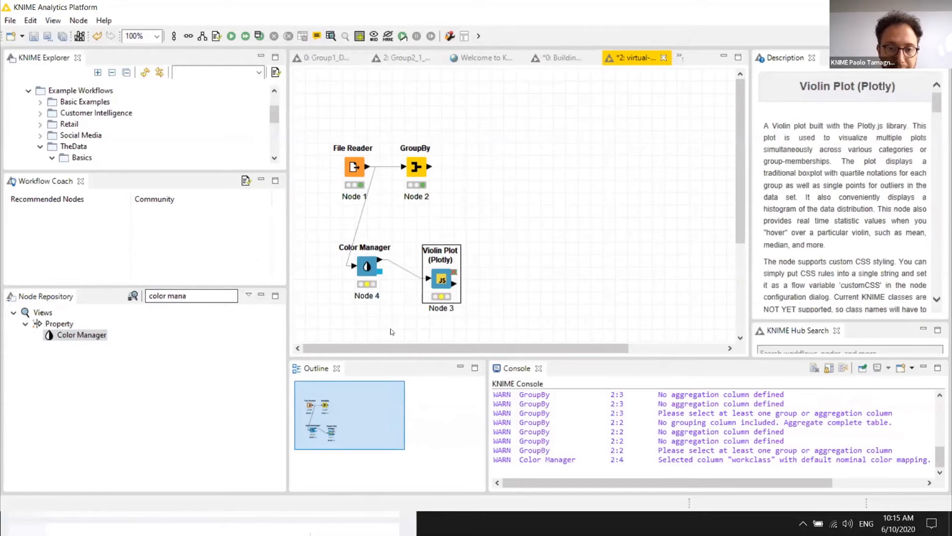
pyautogui.rightClick(436, 287)
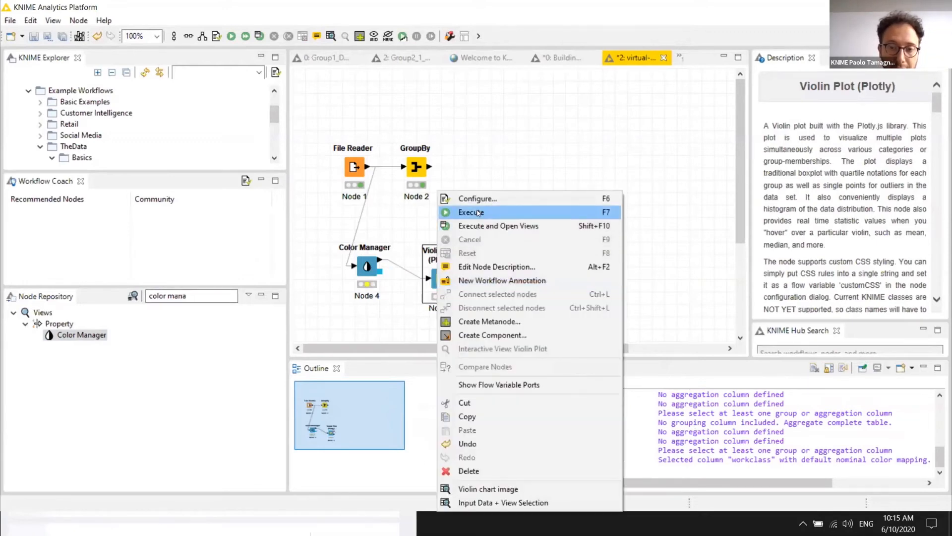
pyautogui.click(471, 212)
pyautogui.rightClick(442, 271)
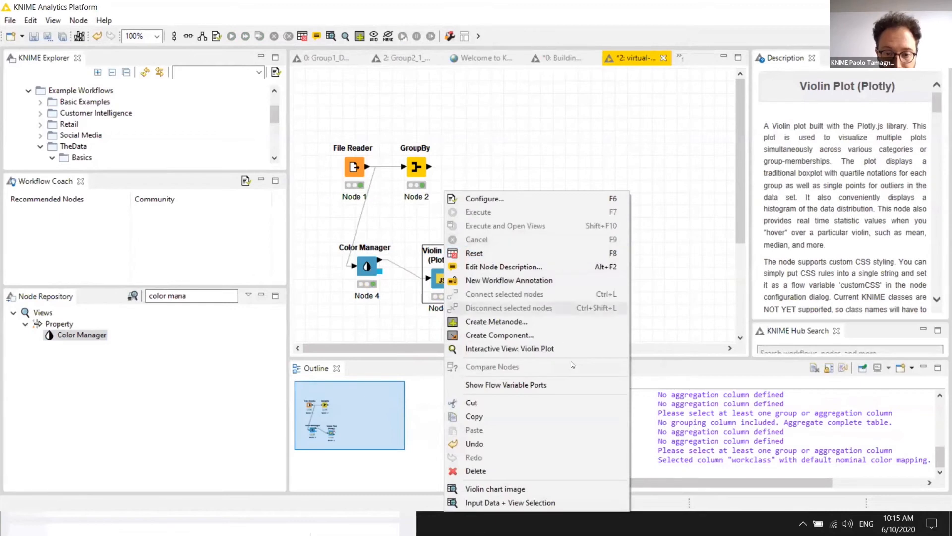
pyautogui.click(534, 349)
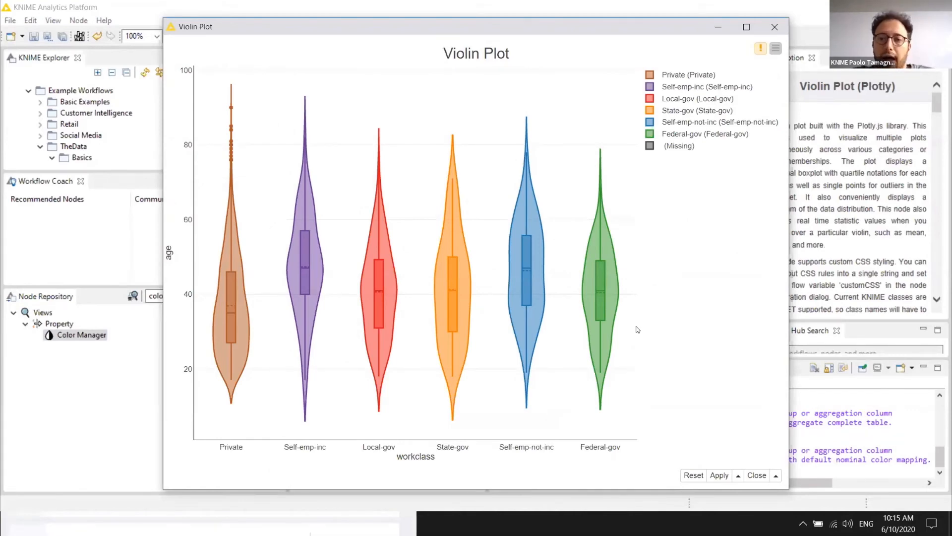
pyautogui.click(775, 30)
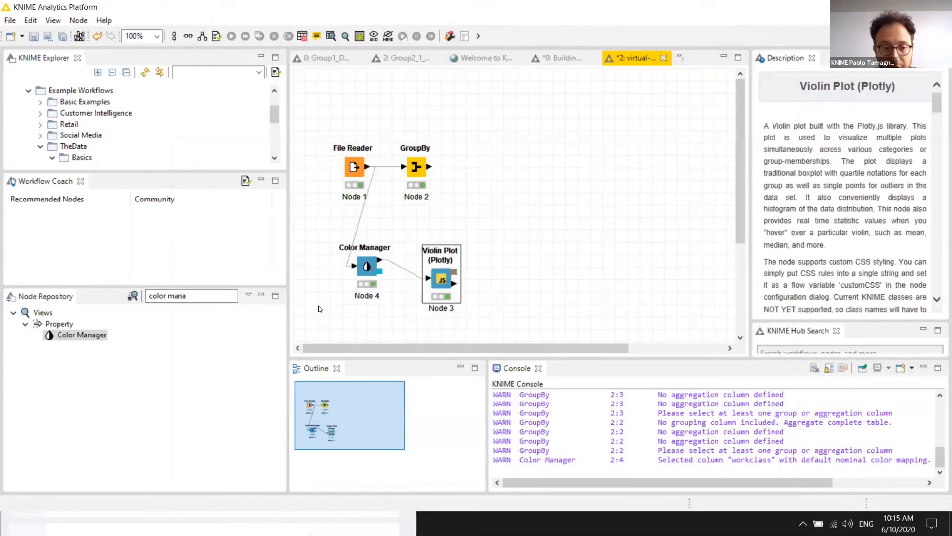
# Add a Table View node beside GroupBy and connect GroupBy's output to it.
pyautogui.click(193, 296)
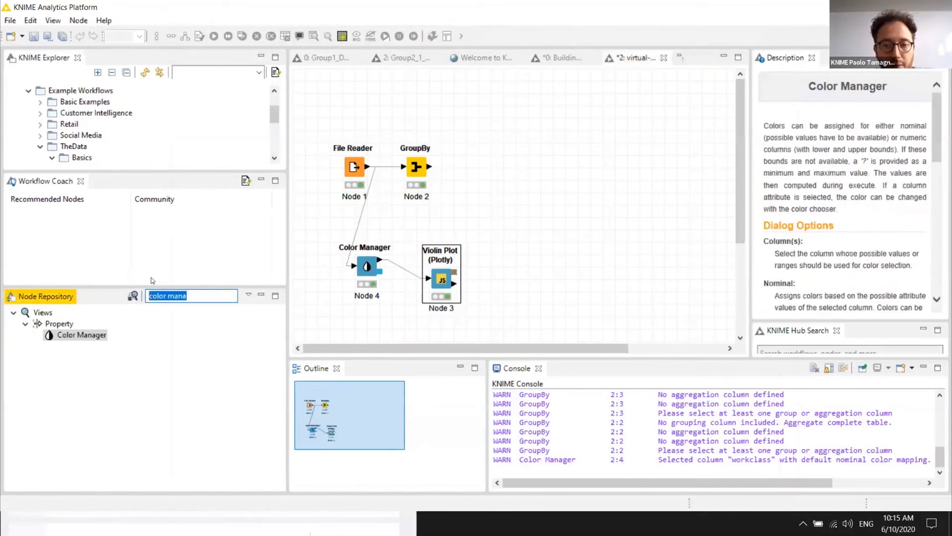
pyautogui.write('ta')
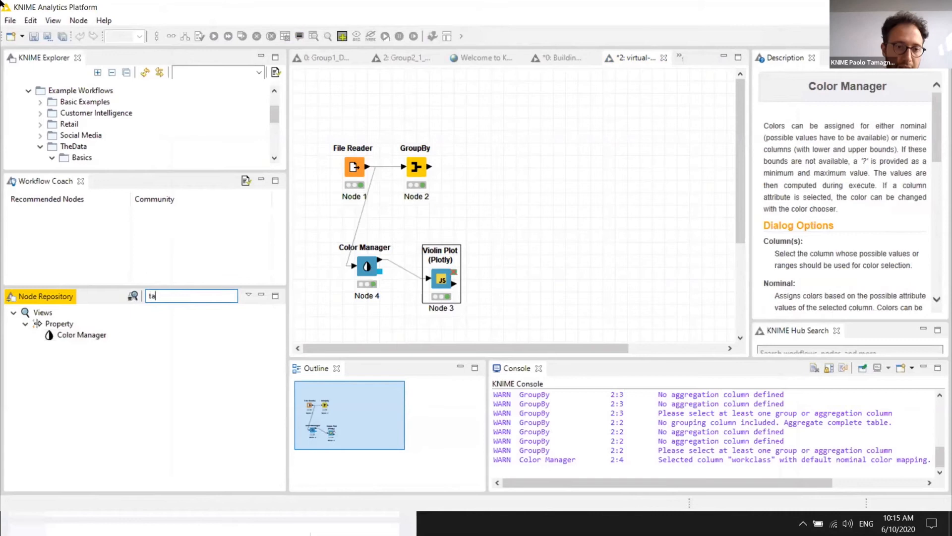
pyautogui.write('ble vie')
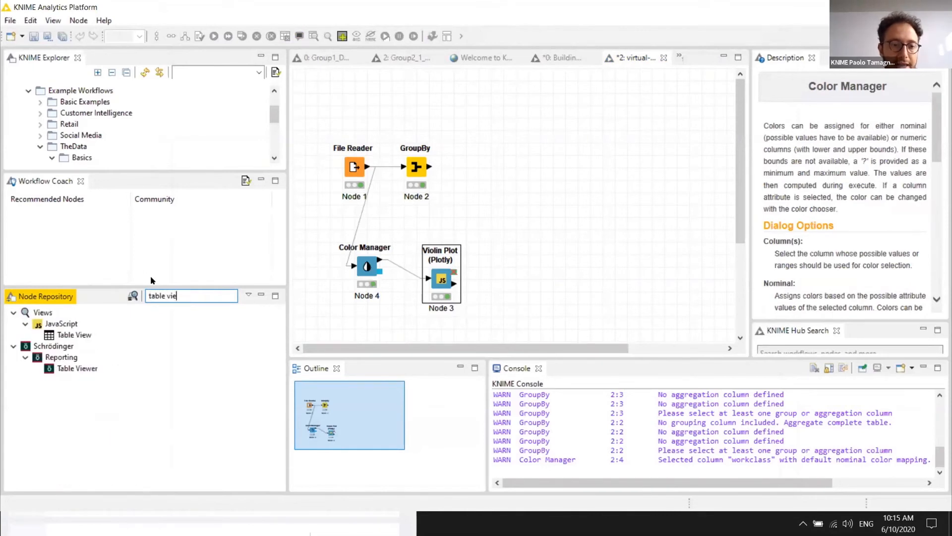
pyautogui.moveTo(73, 333); pyautogui.dragTo(499, 166)
pyautogui.moveTo(431, 166); pyautogui.dragTo(481, 167)
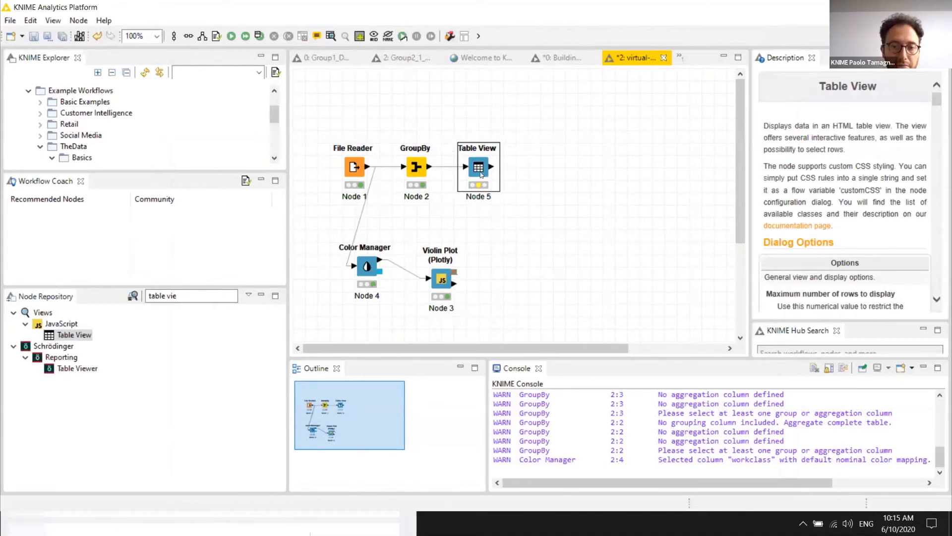
# Configure the Table View node to hide row colors and row keys.
pyautogui.doubleClick(479, 171)
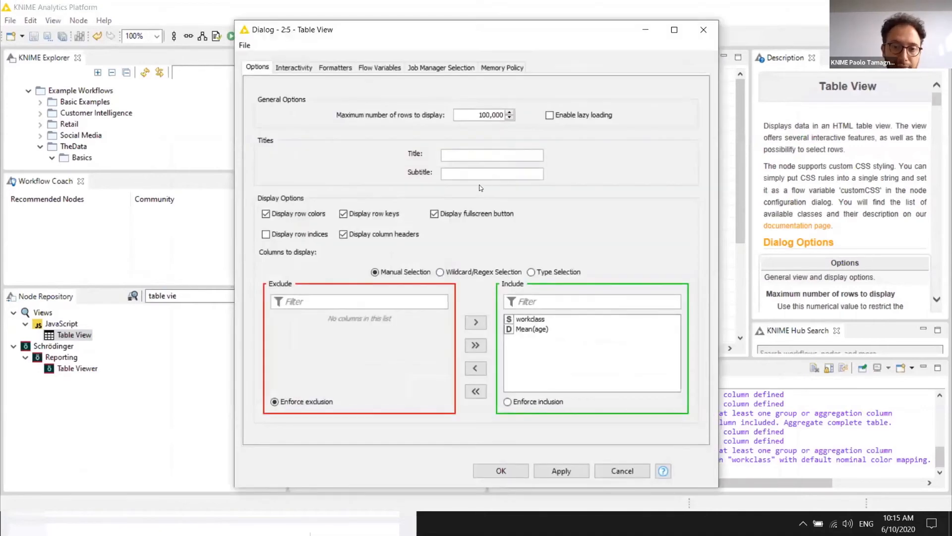
pyautogui.click(316, 214)
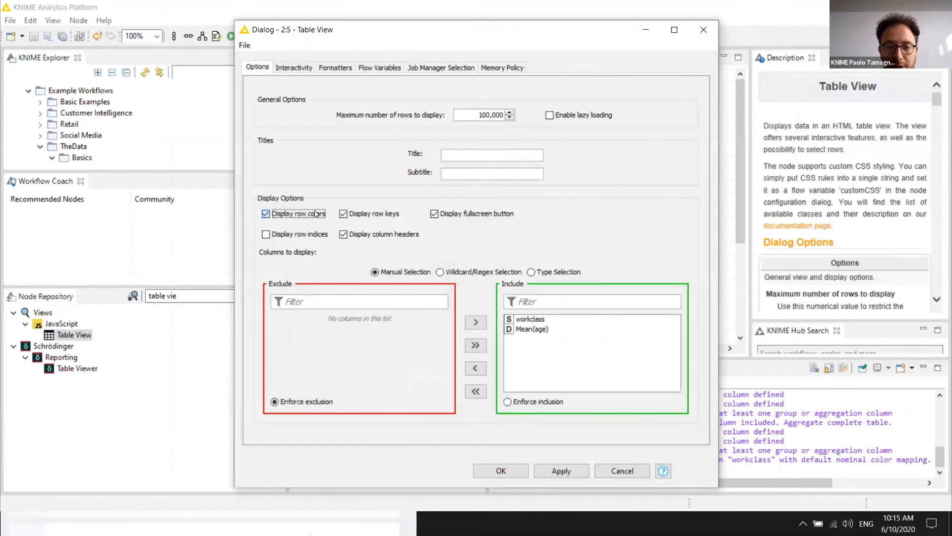
pyautogui.click(352, 215)
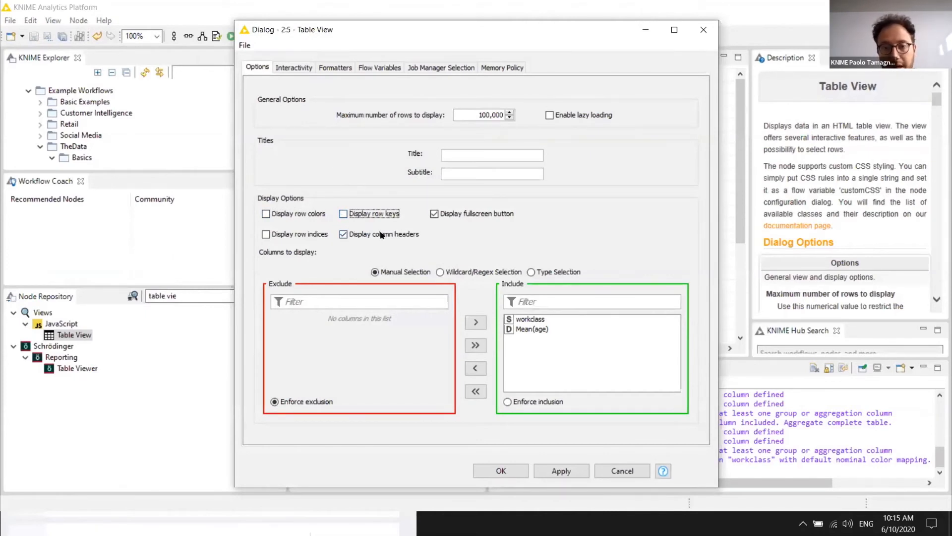
pyautogui.press('Return')
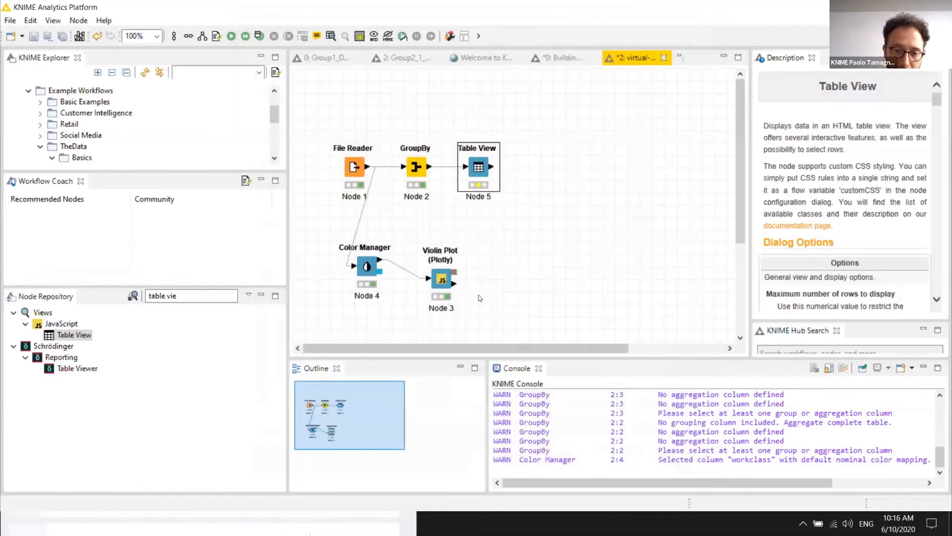
# Add a Row Filter node fed by Table View's output, and align Color Manager and Violin Plot beneath GroupBy and Table View.
pyautogui.click(237, 293)
pyautogui.write('r')
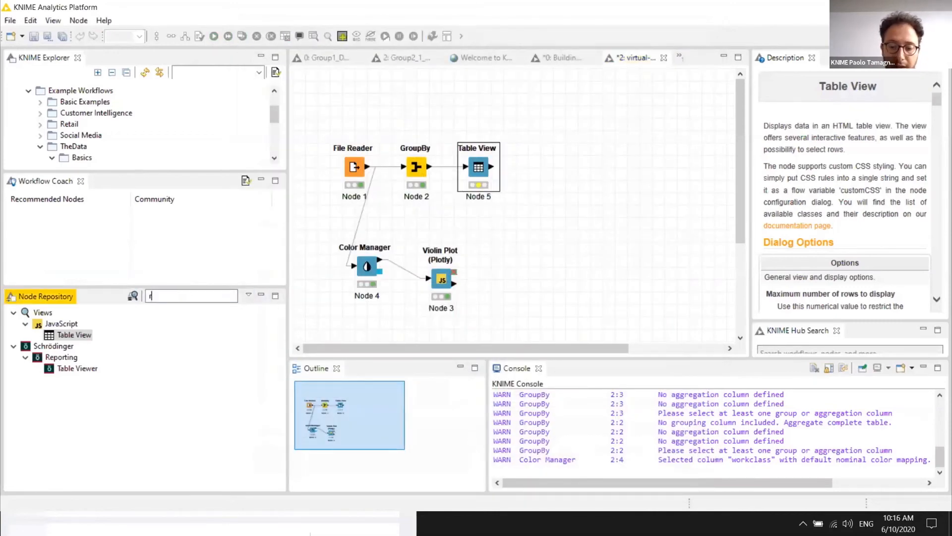
pyautogui.write('ow filter')
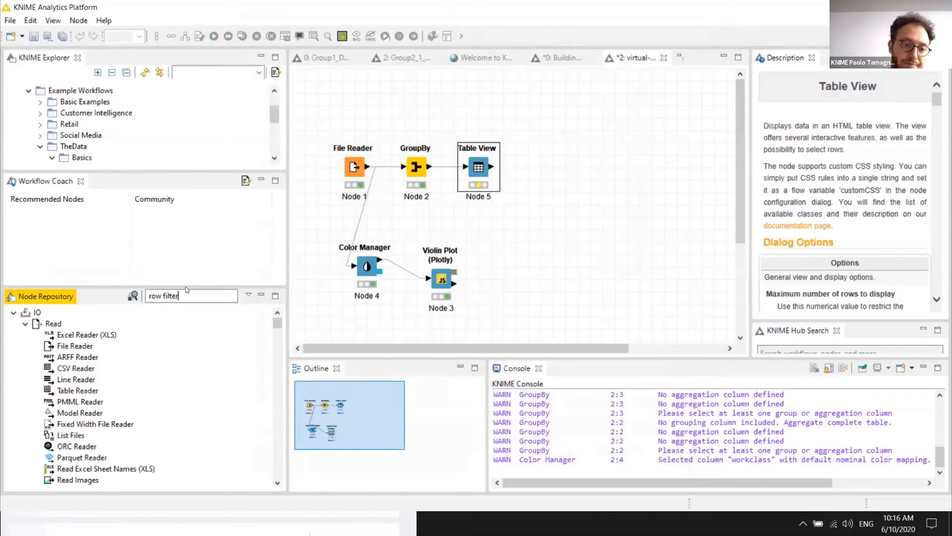
pyautogui.moveTo(85, 379); pyautogui.dragTo(622, 228)
pyautogui.moveTo(491, 166); pyautogui.dragTo(614, 228)
pyautogui.moveTo(441, 279); pyautogui.dragTo(478, 242)
pyautogui.moveTo(374, 268); pyautogui.dragTo(417, 256)
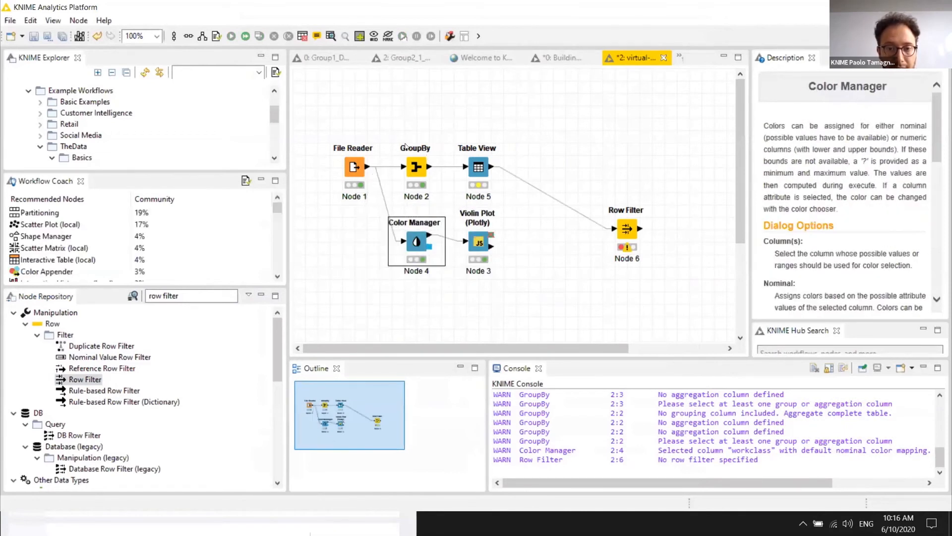
# Wrap the GroupBy, Table View, Color Manager and Violin Plot nodes into a component named Visualize Age by Workclass, allowing the executed nodes to reset.
pyautogui.moveTo(395, 103); pyautogui.dragTo(485, 254)
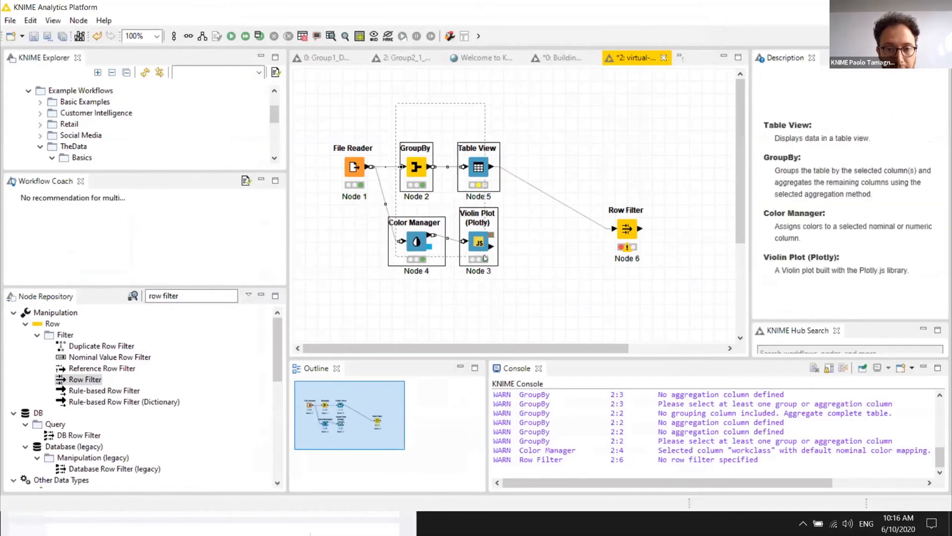
pyautogui.rightClick(479, 167)
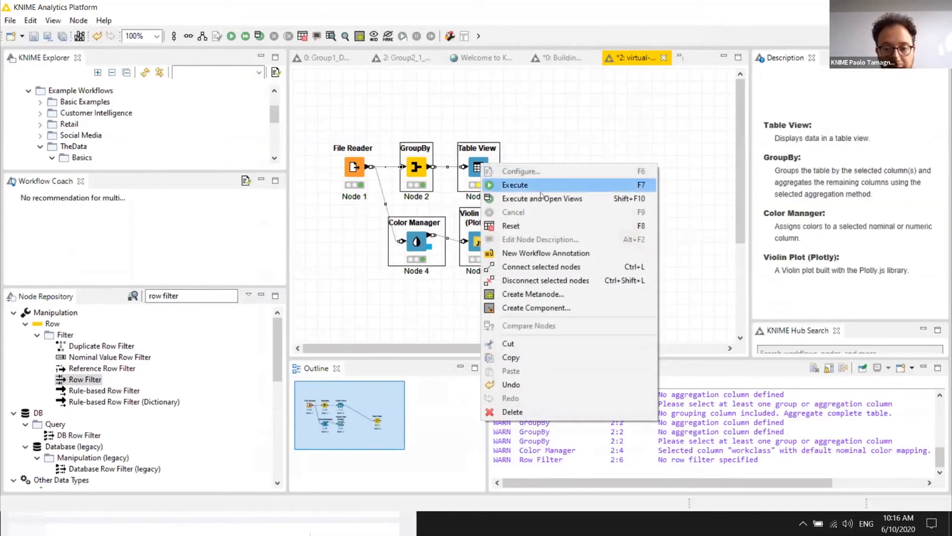
pyautogui.click(585, 308)
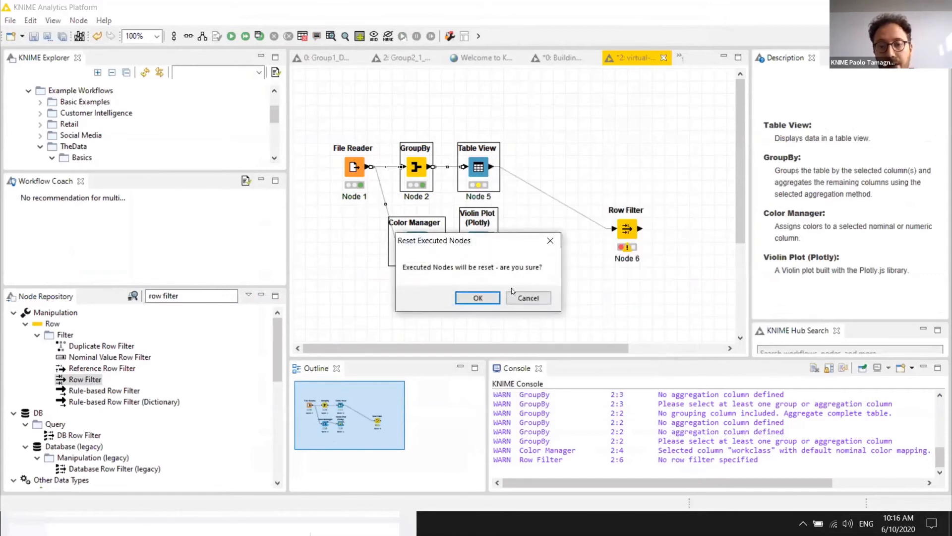
pyautogui.click(484, 297)
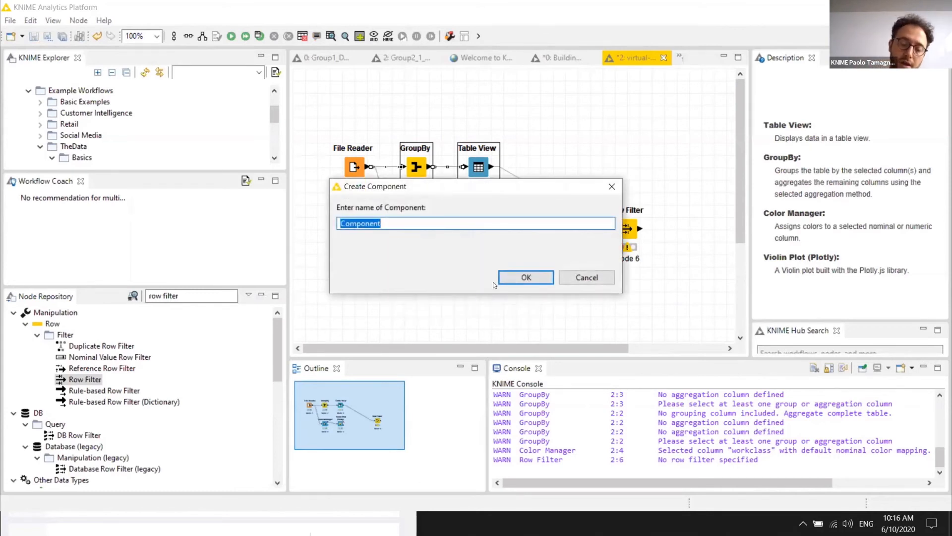
pyautogui.write('Visual')
pyautogui.write('ize Wo')
pyautogui.press('BackSpace')
pyautogui.press('BackSpace')
pyautogui.write('Age by W')
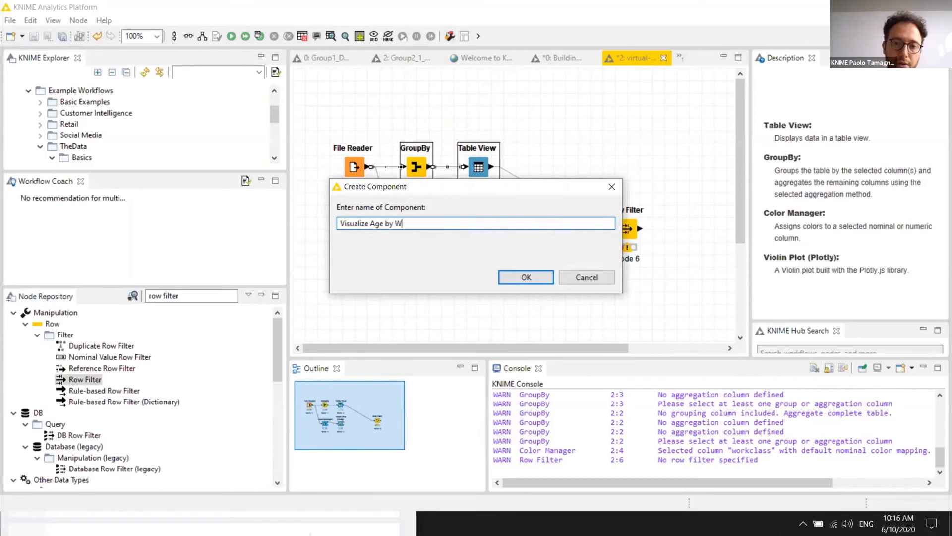
pyautogui.write('orkclass')
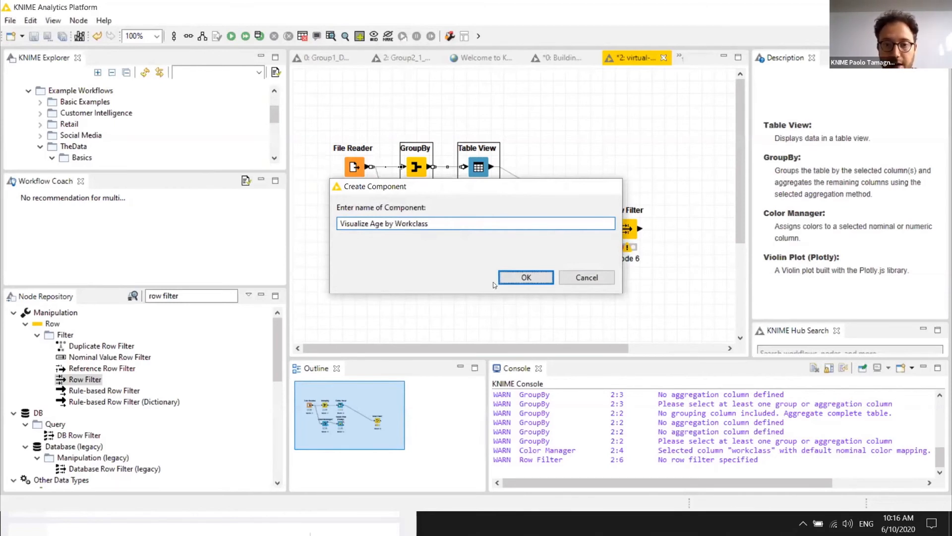
pyautogui.press('Return')
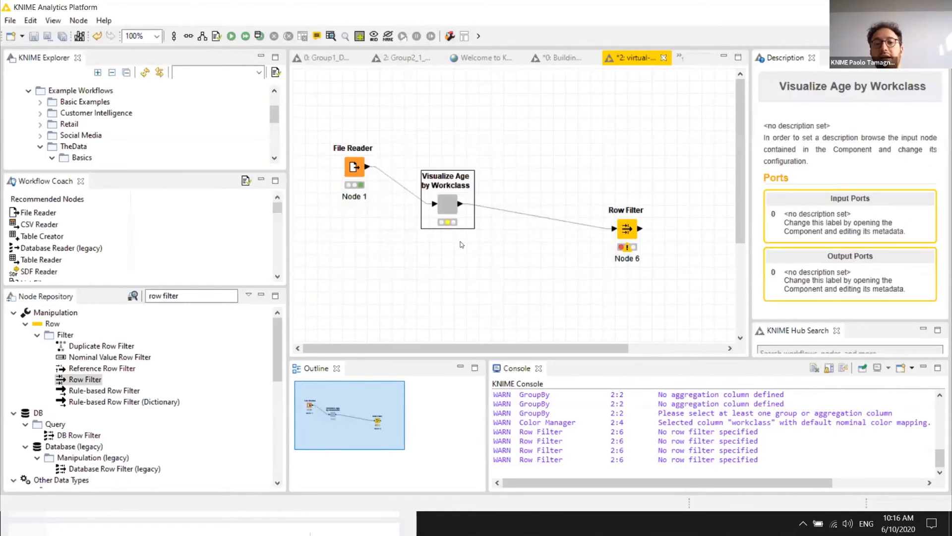
# Line up the File Reader and Row Filter nodes in one row with the Visualize Age by Workclass component.
pyautogui.click(359, 197)
pyautogui.moveTo(358, 197); pyautogui.dragTo(359, 234)
pyautogui.moveTo(639, 236); pyautogui.dragTo(552, 211)
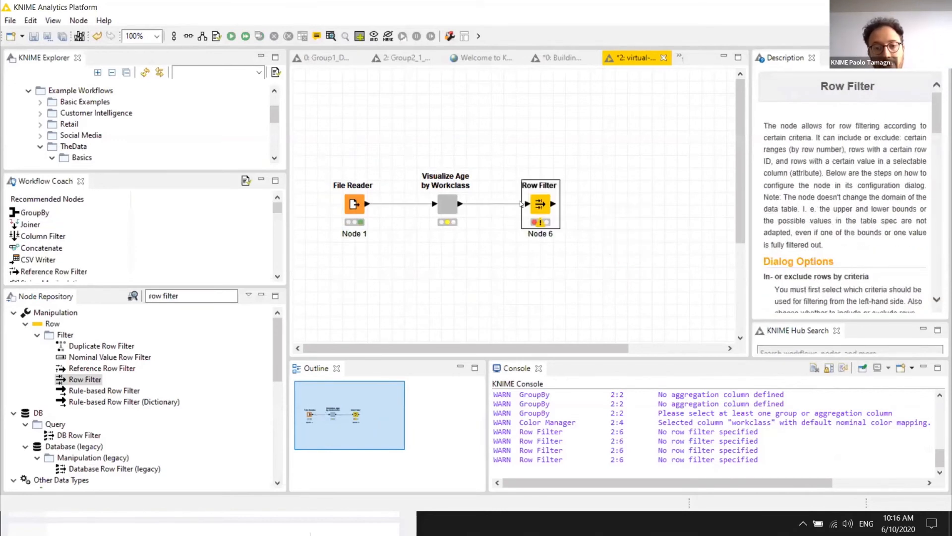
# Open the inside of the Visualize Age by Workclass component and clear its visual layout.
pyautogui.rightClick(448, 206)
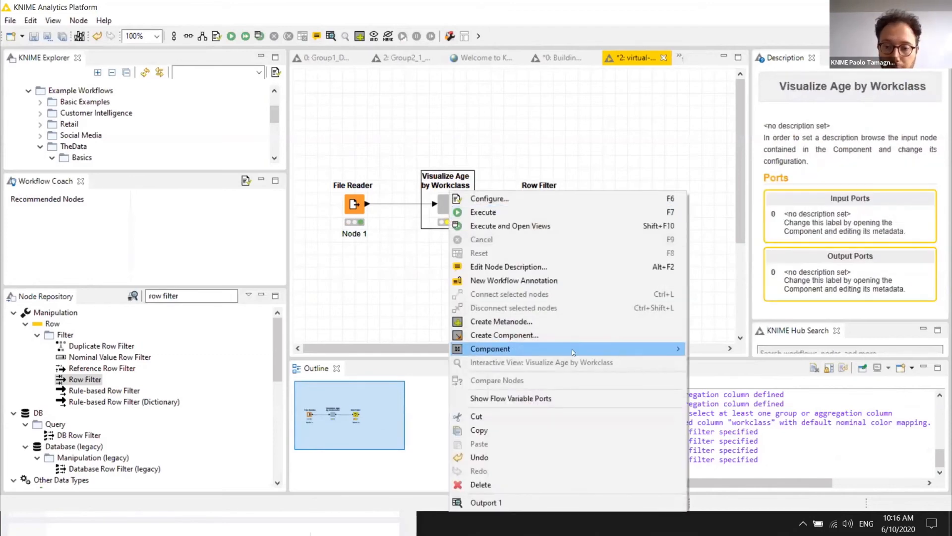
pyautogui.moveTo(575, 350)
pyautogui.click(714, 348)
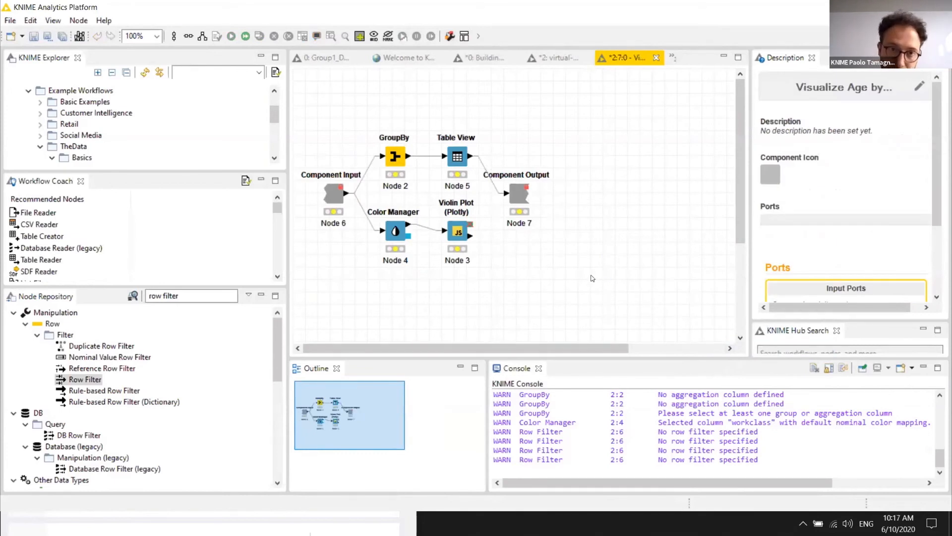
pyautogui.click(464, 37)
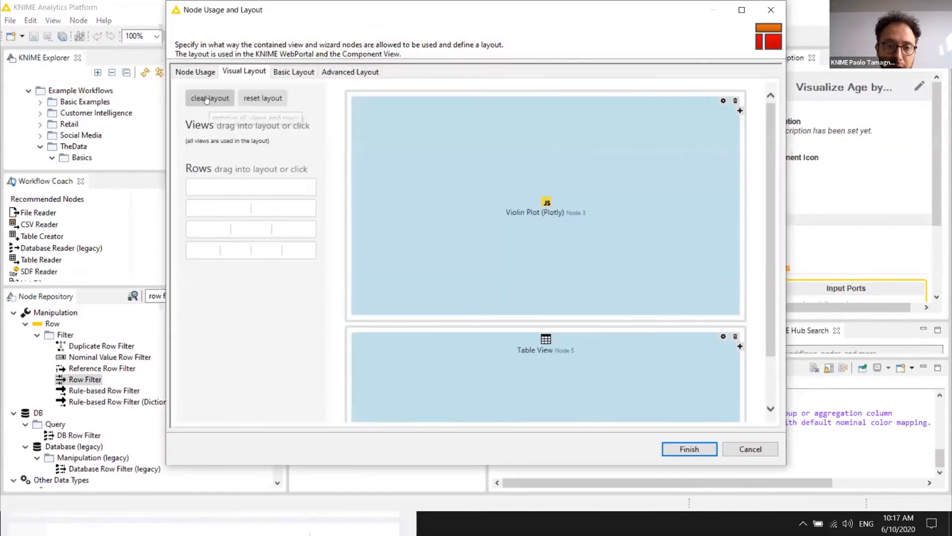
pyautogui.click(220, 97)
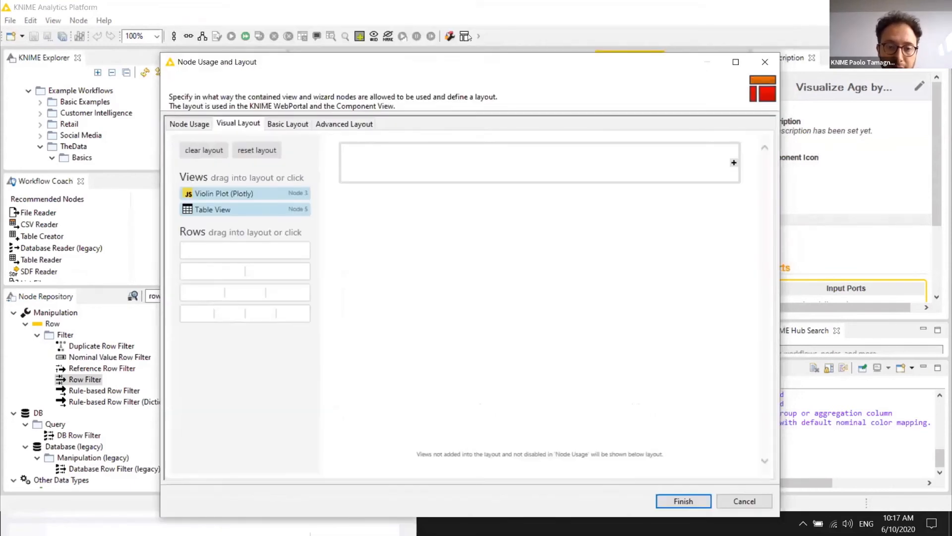
# Lay out the component view as one two-column row with Violin Plot beside Table View, and close the component's workflow.
pyautogui.click(239, 264)
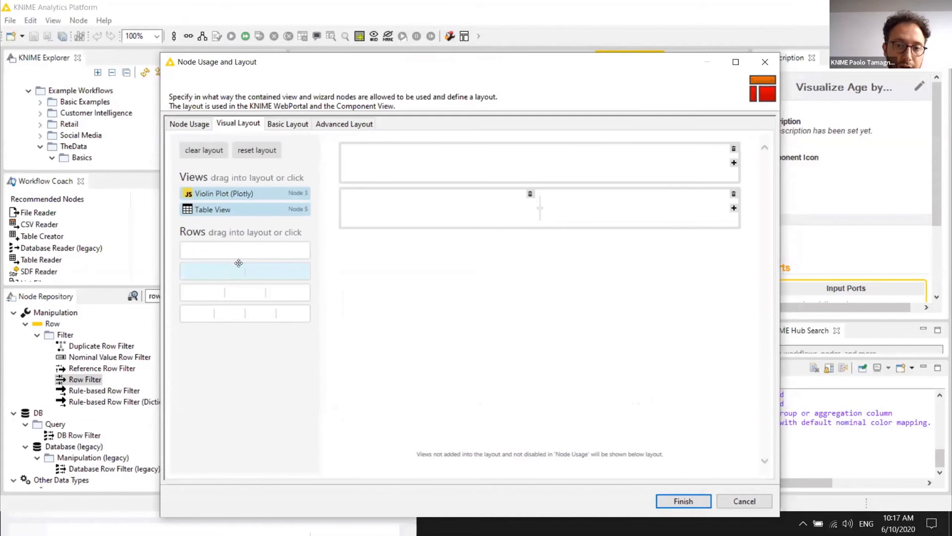
pyautogui.click(734, 149)
pyautogui.click(248, 193)
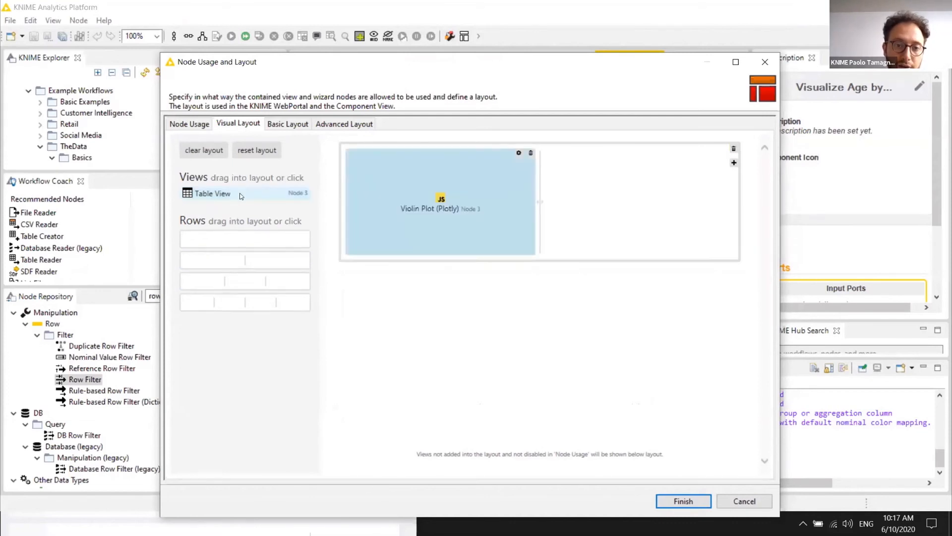
pyautogui.click(238, 193)
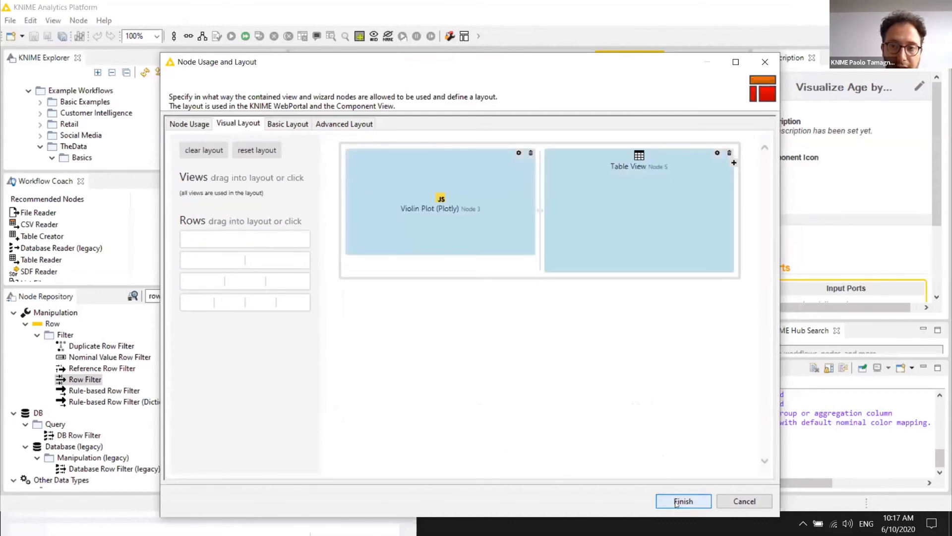
pyautogui.click(677, 505)
pyautogui.click(656, 58)
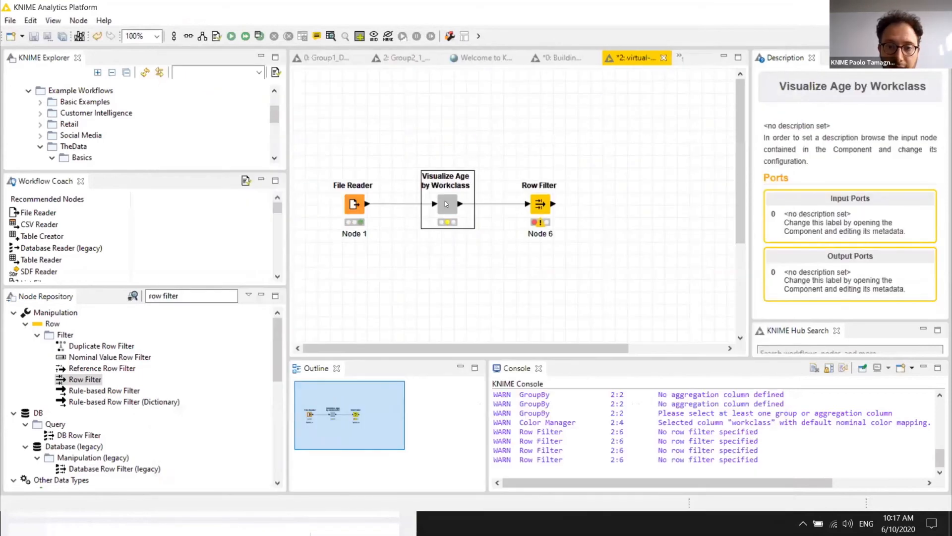
# Execute the Visualize Age by Workclass component, open its interactive view and maximize it.
pyautogui.rightClick(447, 198)
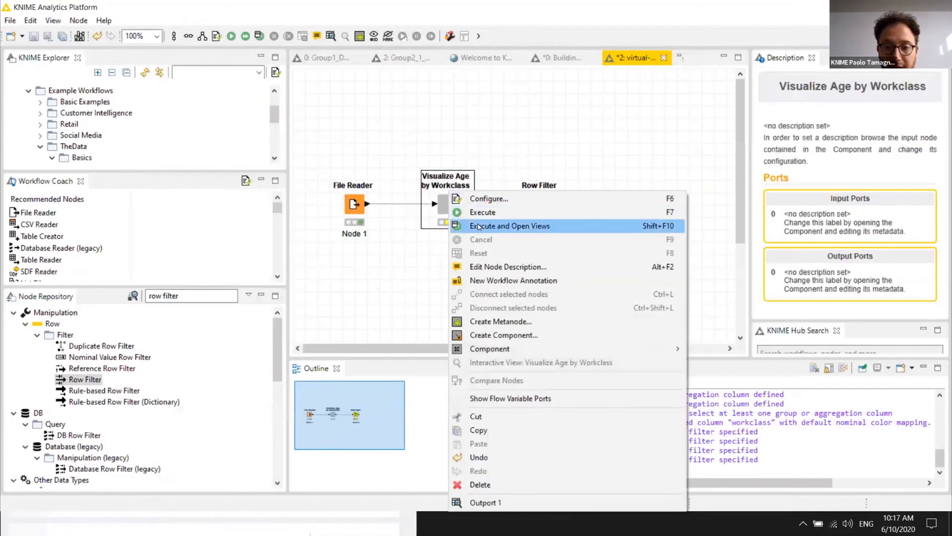
pyautogui.click(478, 227)
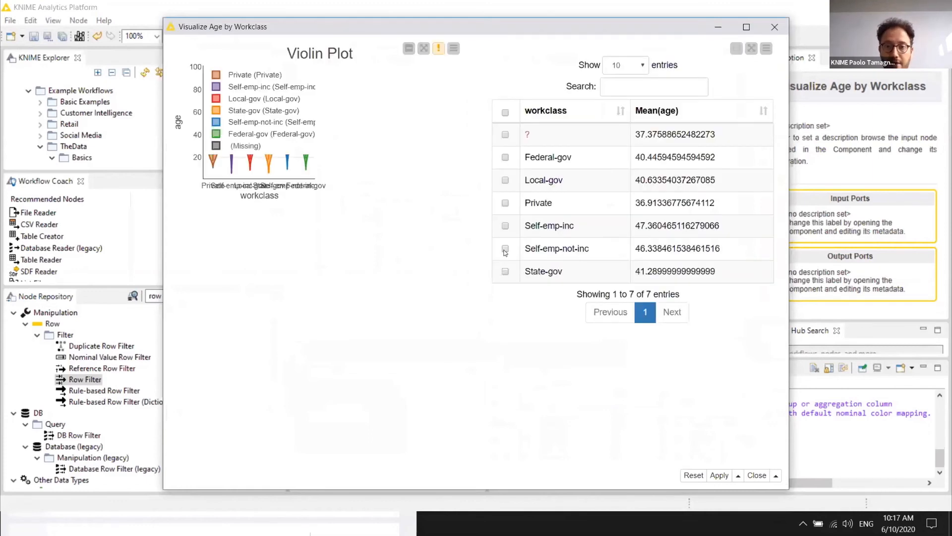
pyautogui.click(746, 27)
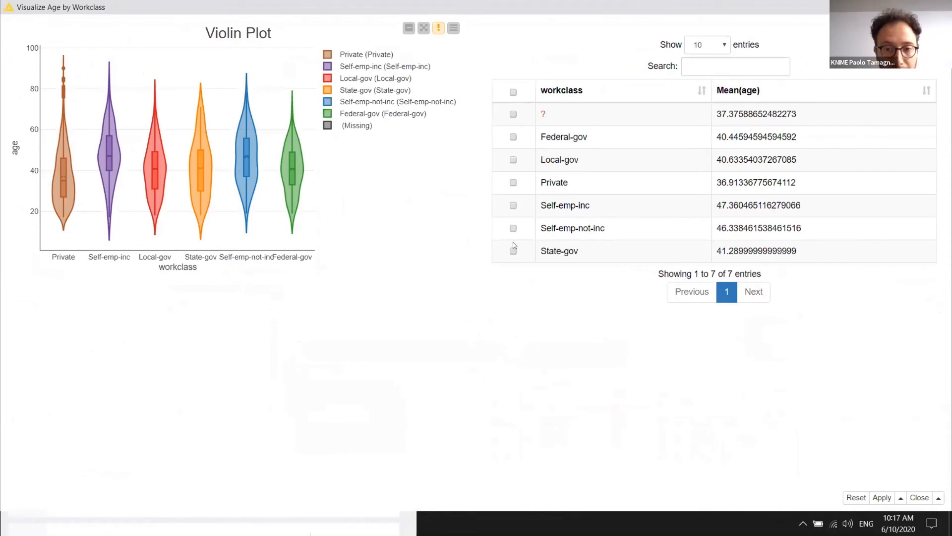
# Try different workclass selections in the table, leave only Federal-gov and Local-gov selected, and close the view applying the selection.
pyautogui.click(513, 183)
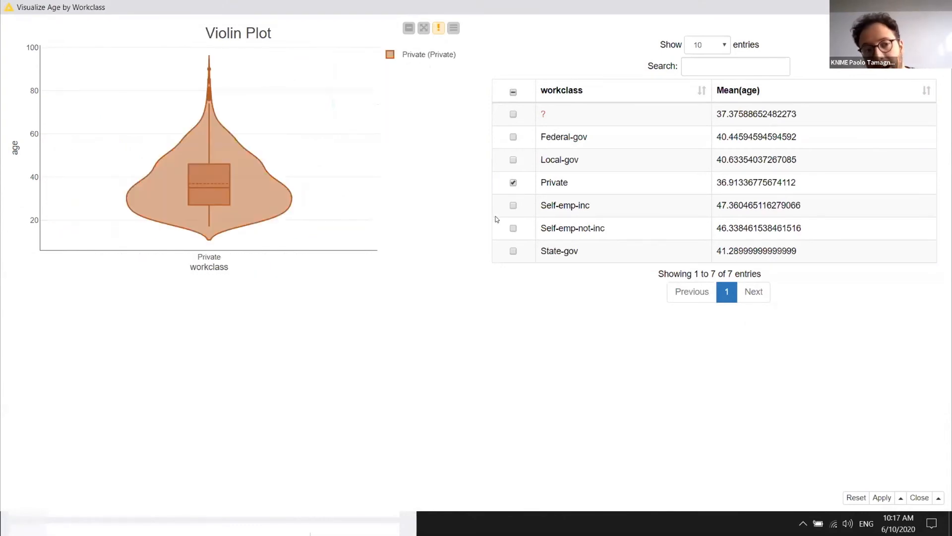
pyautogui.click(513, 159)
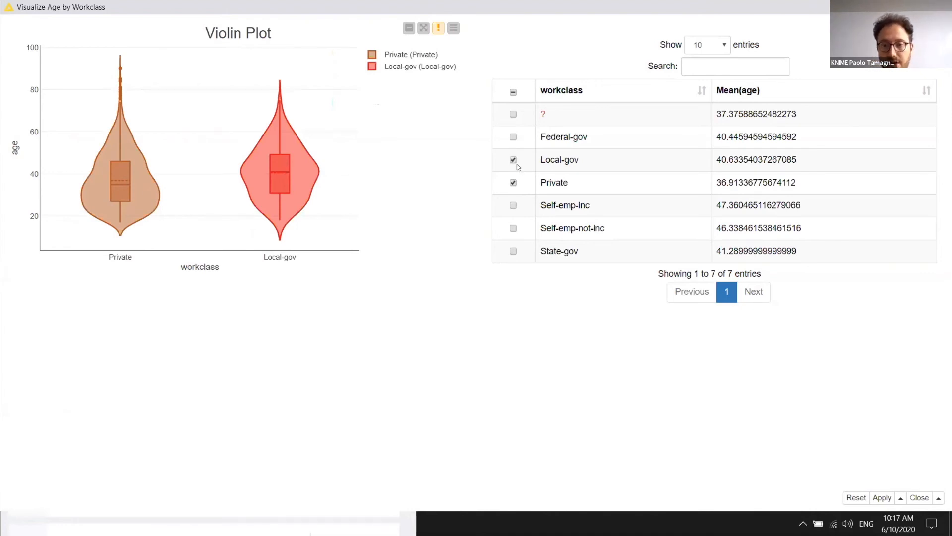
pyautogui.click(513, 206)
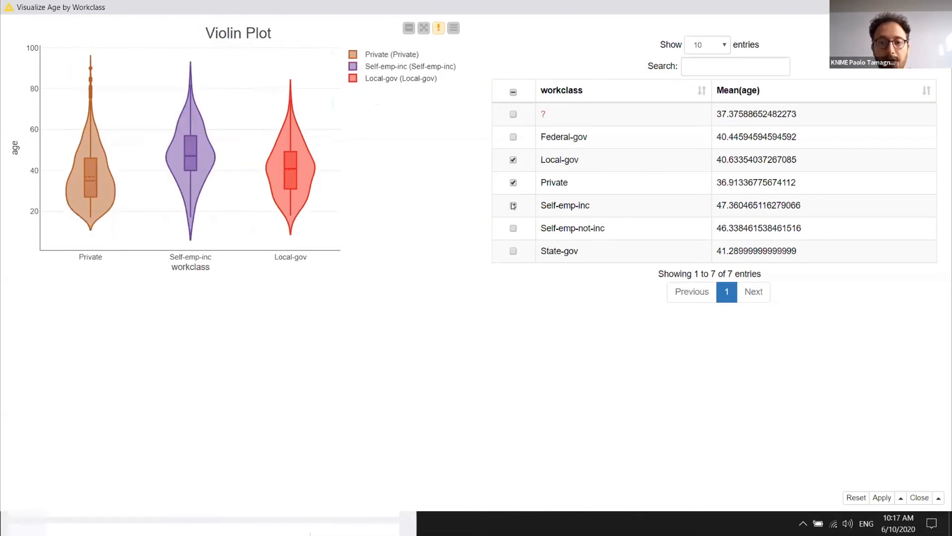
pyautogui.click(513, 206)
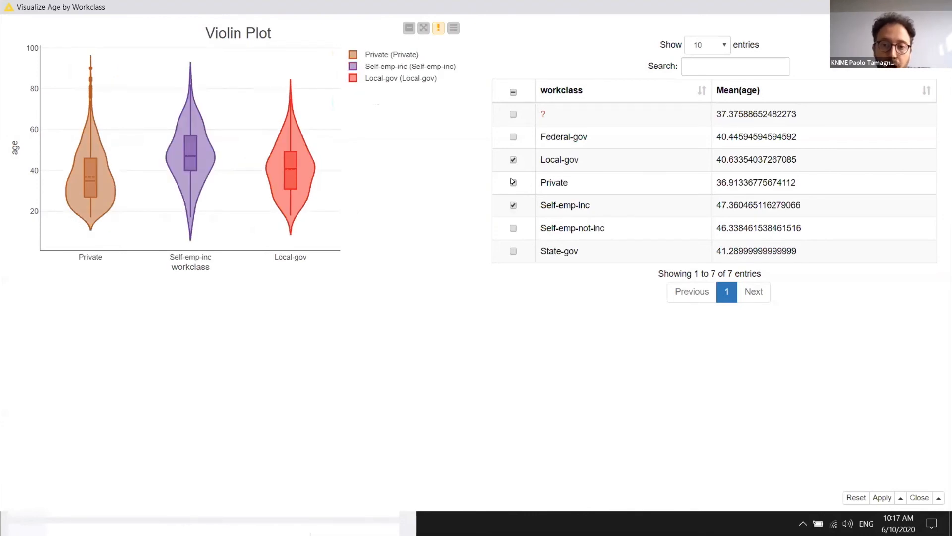
pyautogui.click(512, 182)
pyautogui.click(512, 136)
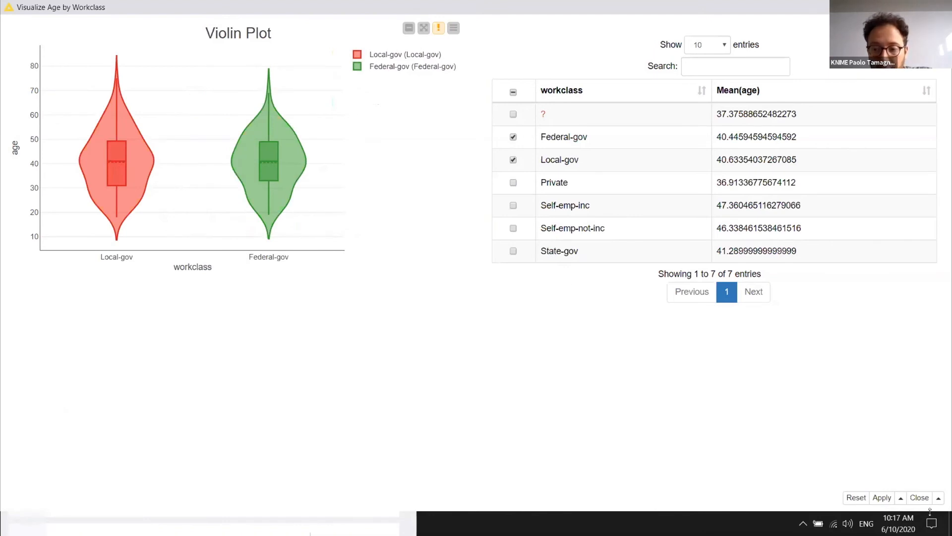
pyautogui.click(938, 498)
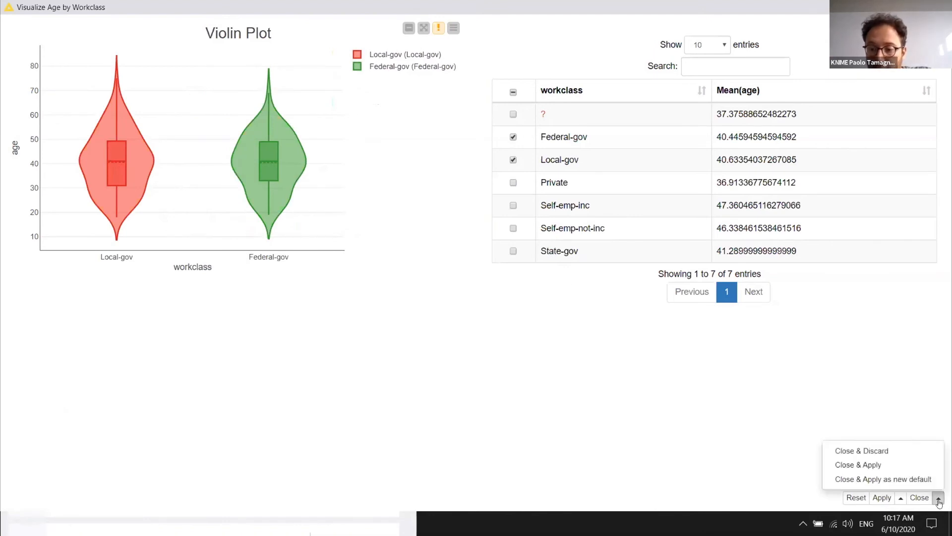
pyautogui.click(893, 465)
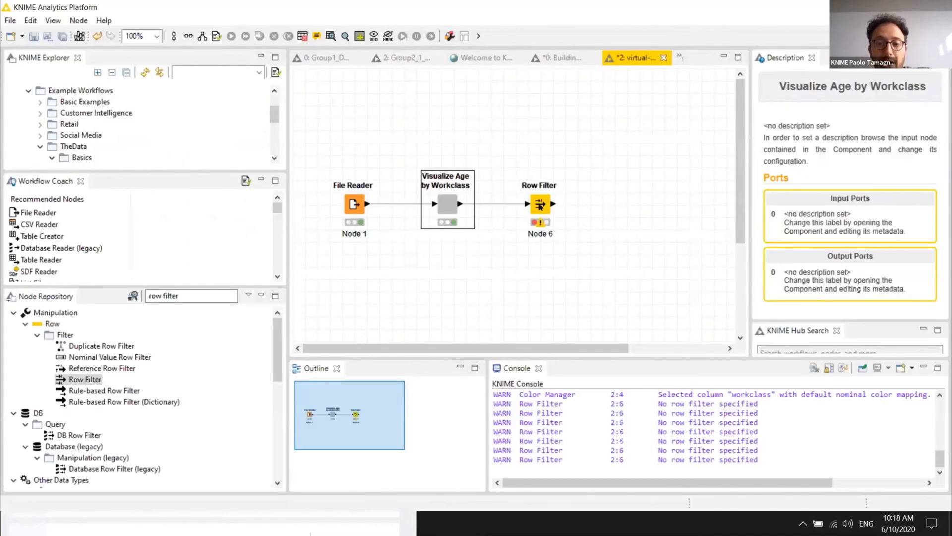
# Configure Row Filter to include rows whose Selected (JavaScript Table View) column matches true, and execute it.
pyautogui.doubleClick(538, 204)
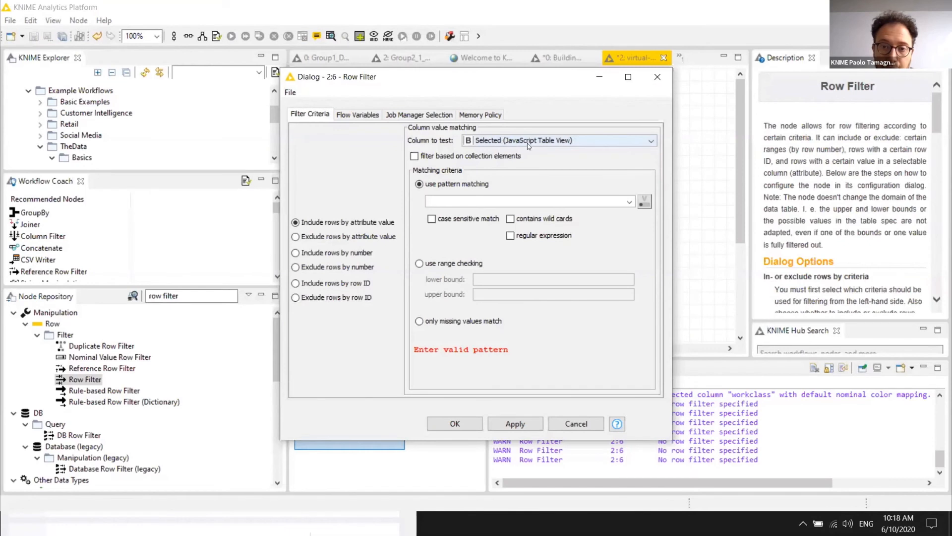
pyautogui.write('true')
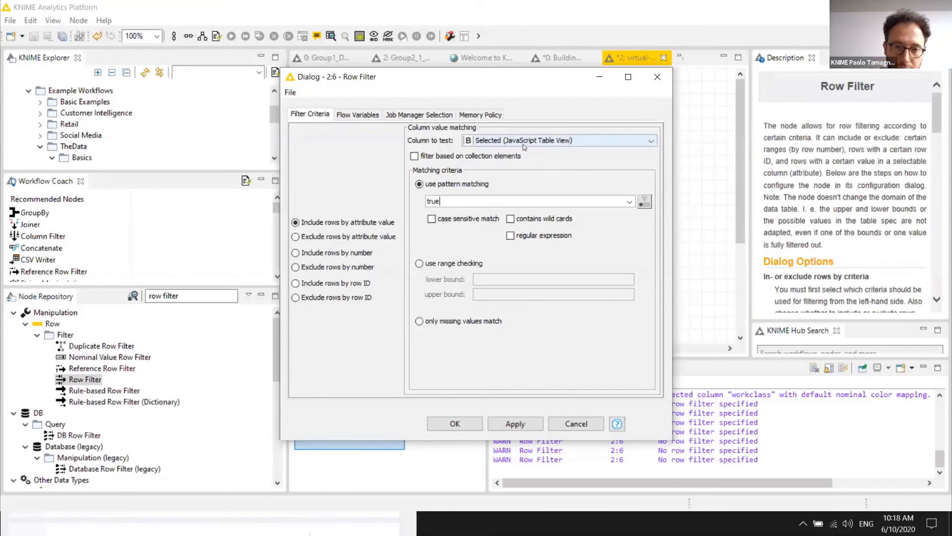
pyautogui.press('Return')
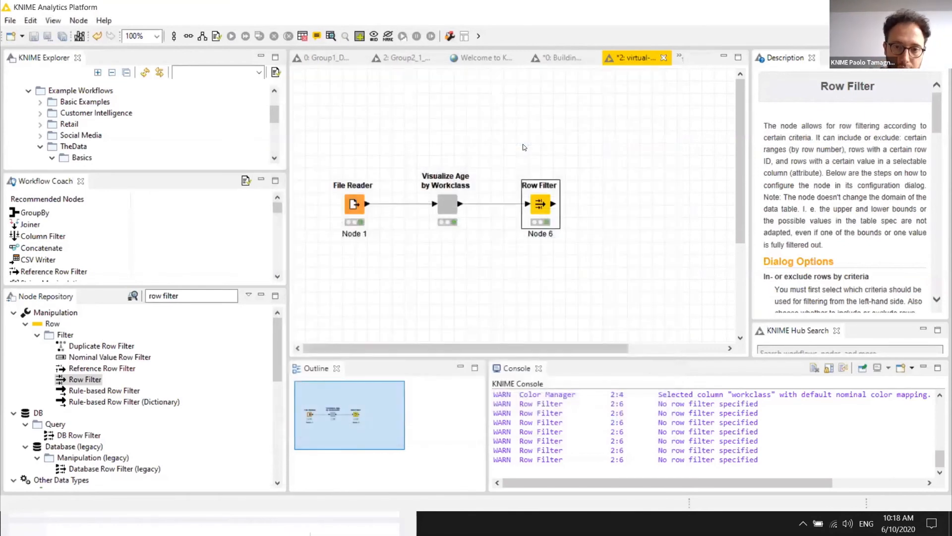
# Examine the filtered output table of the Row Filter node and close it.
pyautogui.rightClick(540, 204)
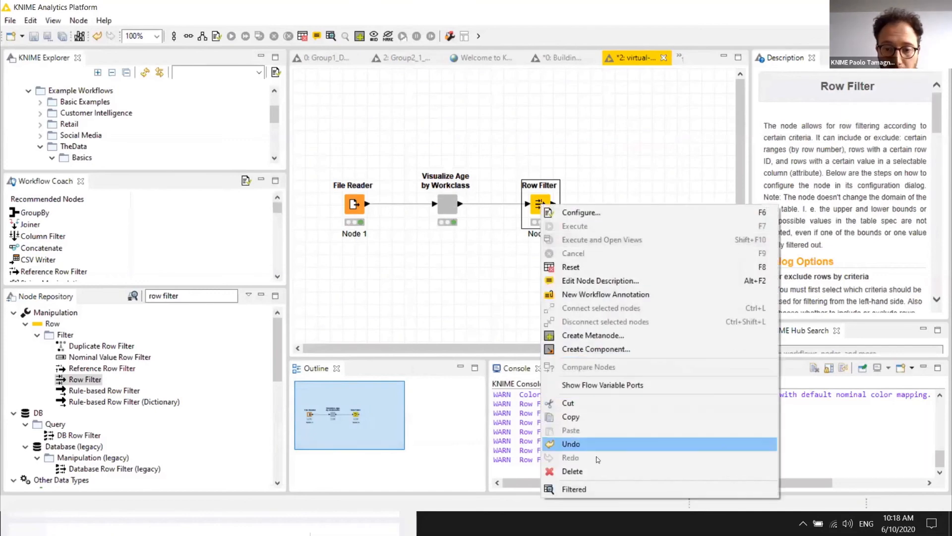
pyautogui.click(585, 489)
pyautogui.moveTo(174, 97); pyautogui.dragTo(264, 111)
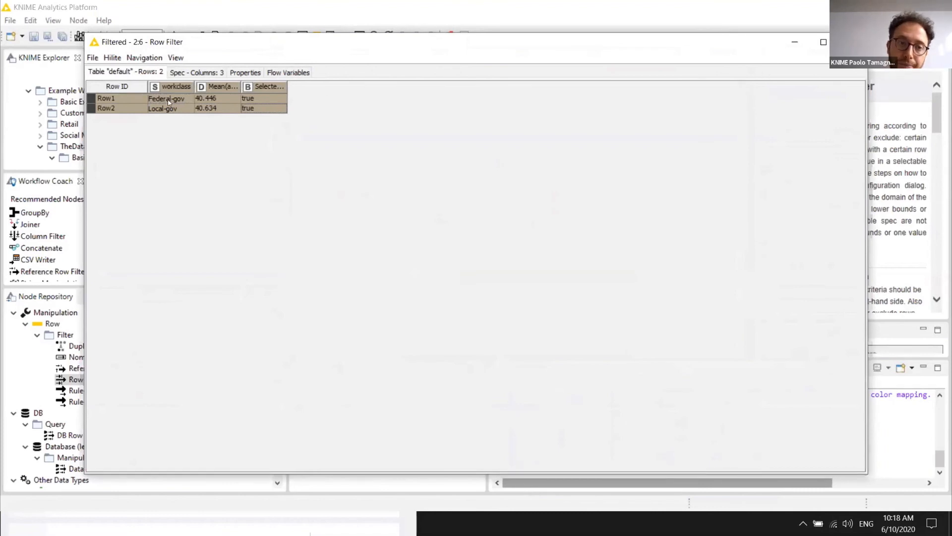
pyautogui.click(851, 42)
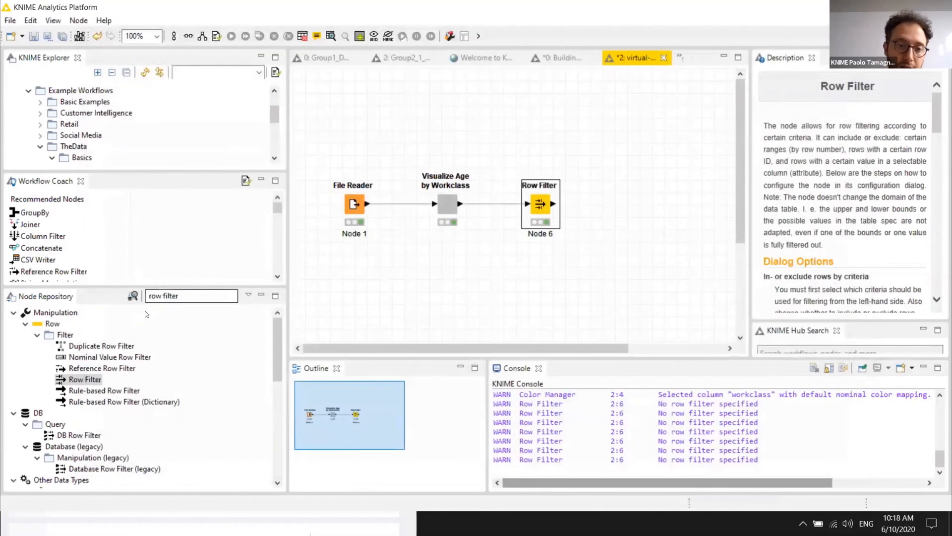
# Find the Table View node in the repository and add it connected to Row Filter's output.
pyautogui.moveTo(186, 296); pyautogui.dragTo(114, 290)
pyautogui.write('table view')
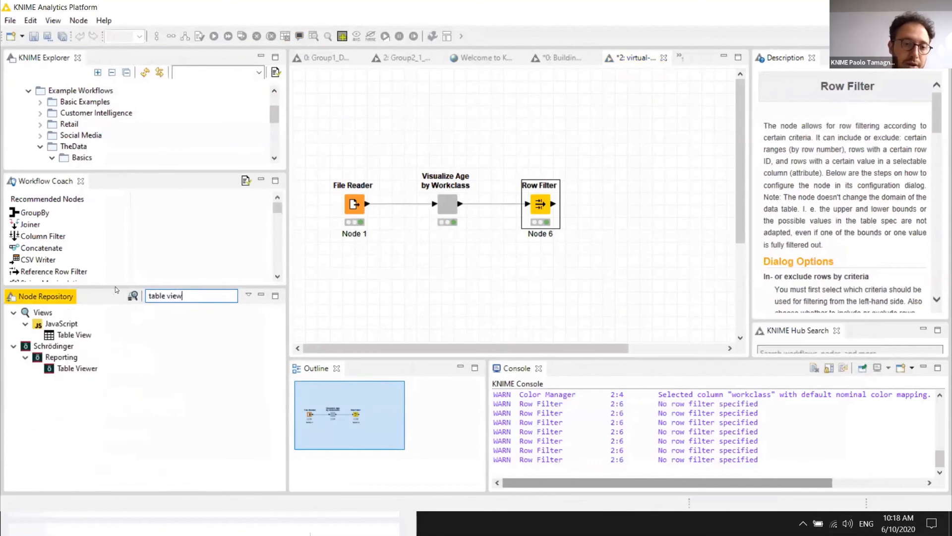
pyautogui.moveTo(67, 336); pyautogui.dragTo(589, 204)
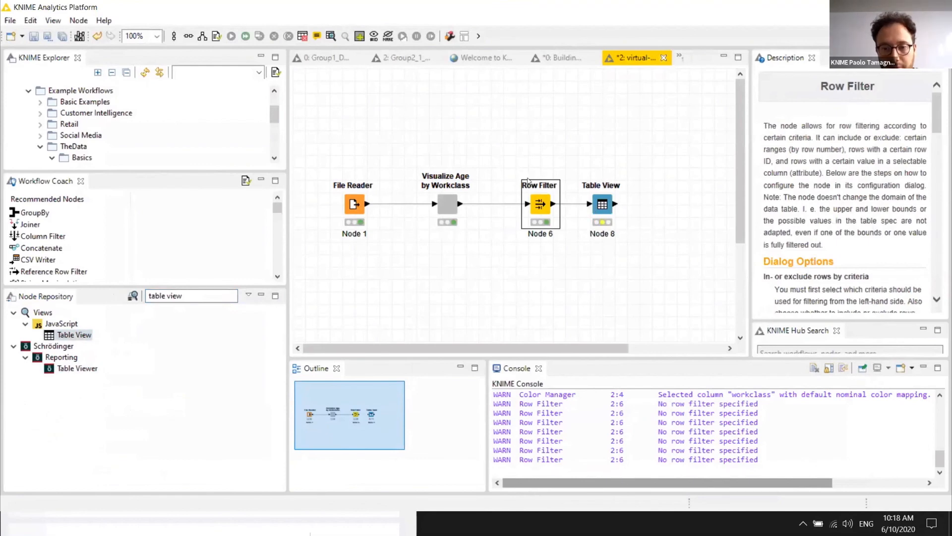
# Wrap the Row Filter and new Table View nodes into a component named Selected Workclass.
pyautogui.moveTo(527, 181); pyautogui.dragTo(623, 242)
pyautogui.rightClick(606, 212)
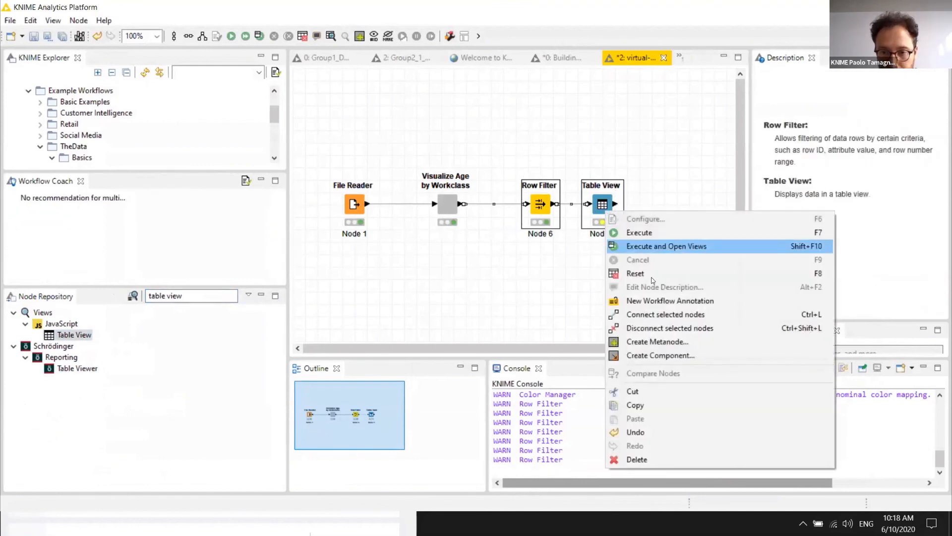
pyautogui.click(665, 355)
pyautogui.click(478, 295)
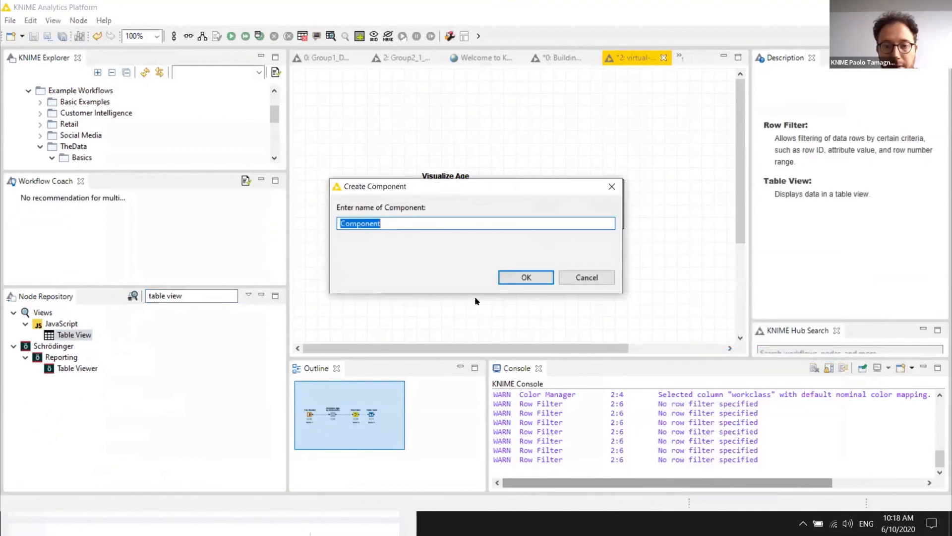
pyautogui.write('Sel')
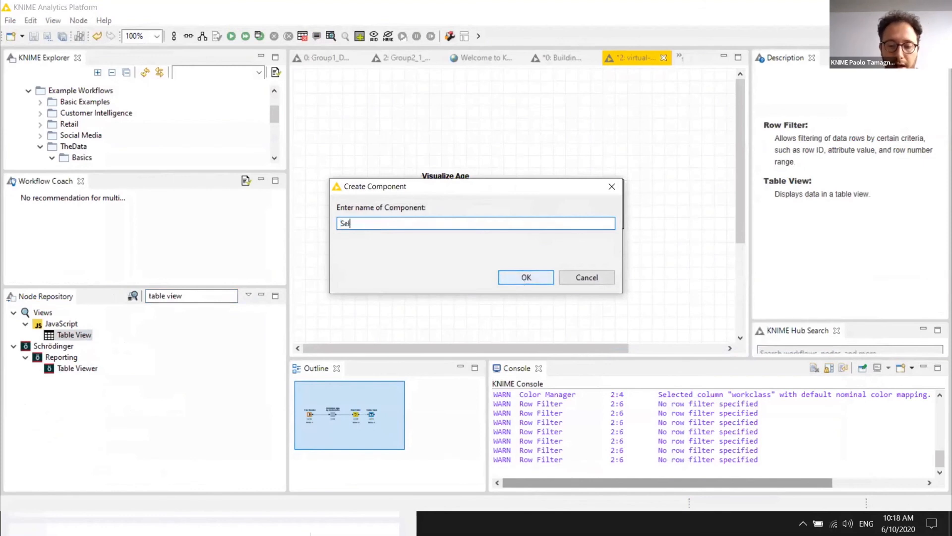
pyautogui.write('ected Workclass')
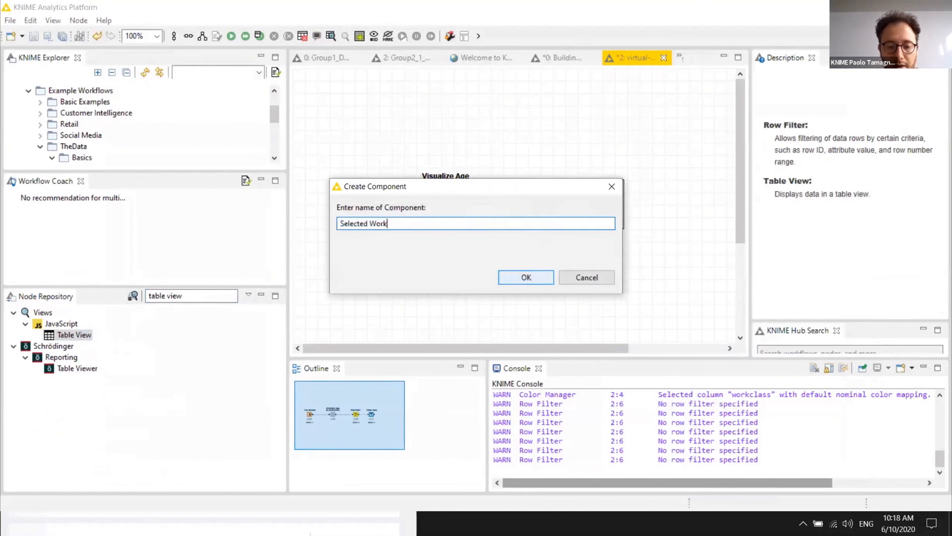
pyautogui.click(525, 280)
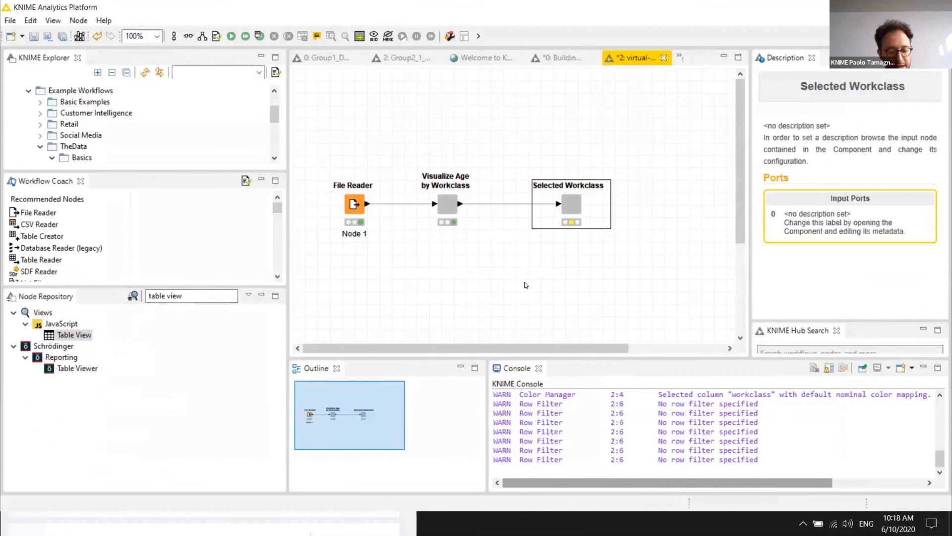